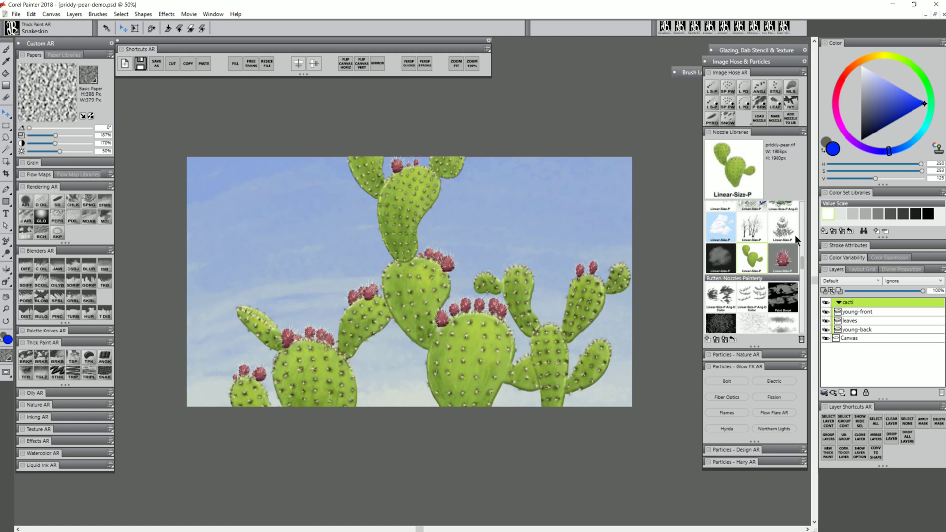
# Load the green prickly-pear cactus nozzle from the Nozzle Libraries panel
pyautogui.click(755, 253)
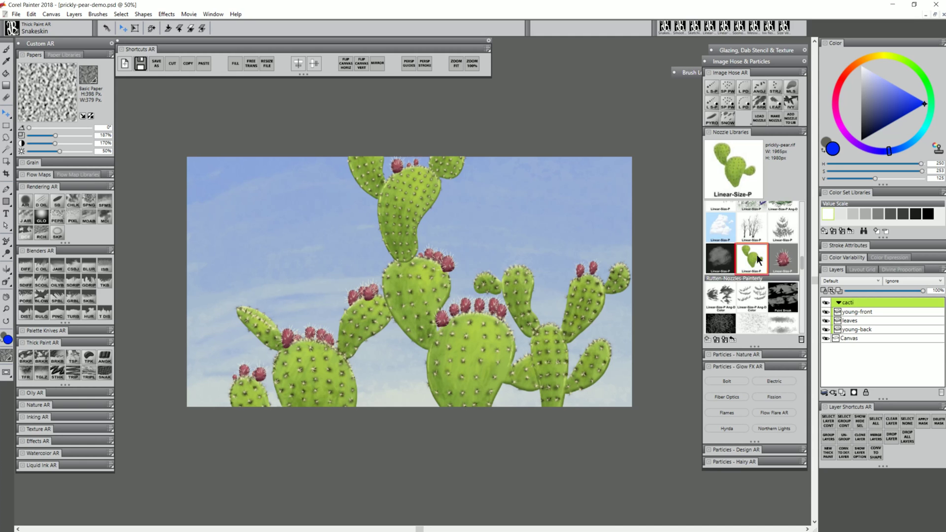
# Collapse the cacti group and add a new layer named 'pear'
pyautogui.click(839, 303)
pyautogui.hotkey('ctrl', 'shift', 'n')
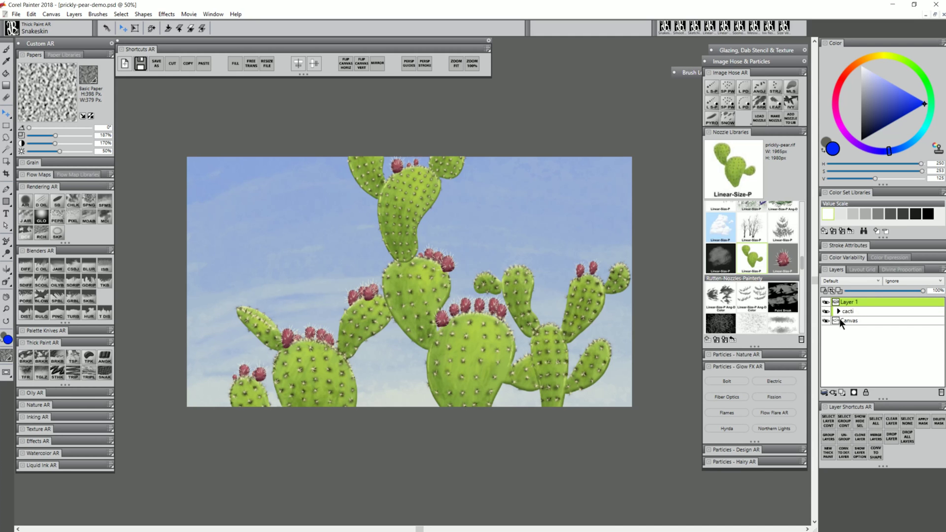
pyautogui.doubleClick(848, 303)
pyautogui.write('pear')
pyautogui.press('Return')
# Switch to the Image Hose Linear-Size-P brush and hide the cacti group, undoing a test spray
pyautogui.click(712, 88)
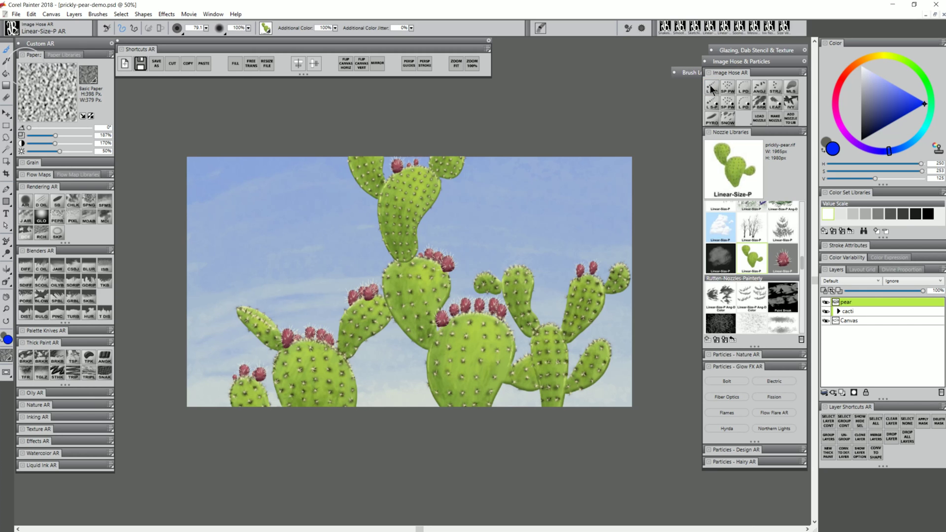
pyautogui.click(825, 311)
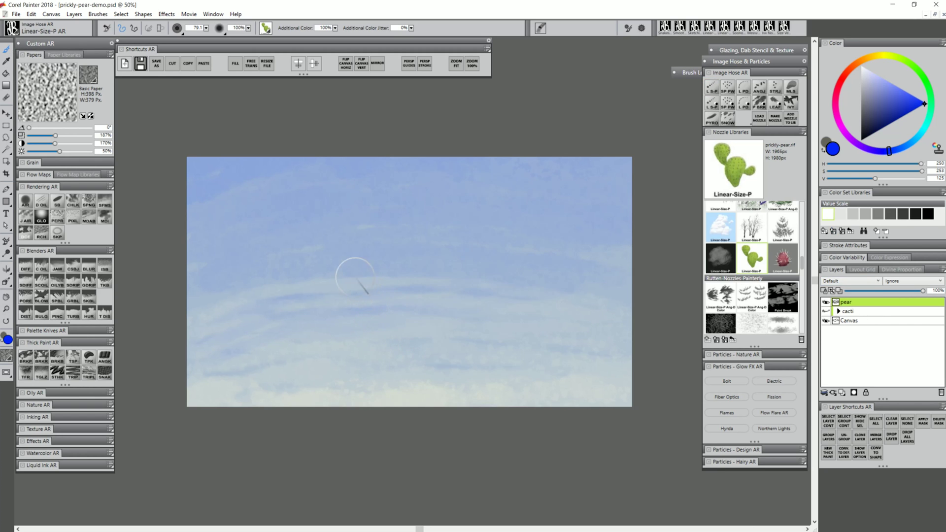
pyautogui.moveTo(349, 263)
pyautogui.mouseDown()
pyautogui.moveTo(300, 285)
pyautogui.moveTo(376, 274)
pyautogui.moveTo(344, 299)
pyautogui.moveTo(331, 328)
pyautogui.moveTo(408, 296)
pyautogui.moveTo(398, 313)
pyautogui.moveTo(332, 345)
pyautogui.moveTo(413, 325)
pyautogui.moveTo(452, 331)
pyautogui.moveTo(358, 354)
pyautogui.moveTo(464, 367)
pyautogui.moveTo(386, 371)
pyautogui.moveTo(397, 386)
pyautogui.moveTo(479, 380)
pyautogui.moveTo(437, 397)
pyautogui.moveTo(513, 401)
pyautogui.mouseUp()
pyautogui.hotkey('ctrl', 'z')
# Enlarge the brush to about 207 and stamp three cactus clusters along the bottom
pyautogui.moveTo(306, 281); pyautogui.dragTo(352, 283)
pyautogui.moveTo(297, 327); pyautogui.dragTo(306, 360)
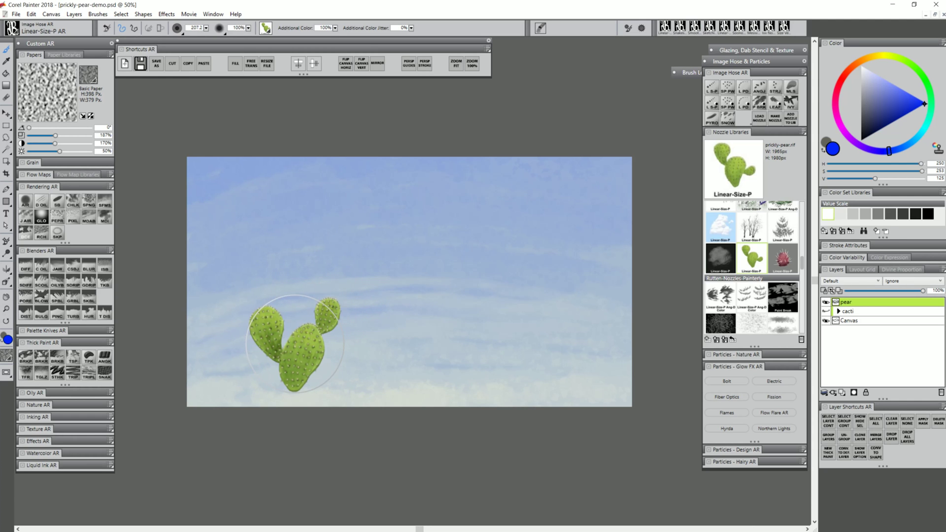
pyautogui.hotkey('ctrl', 'z')
pyautogui.click(296, 359)
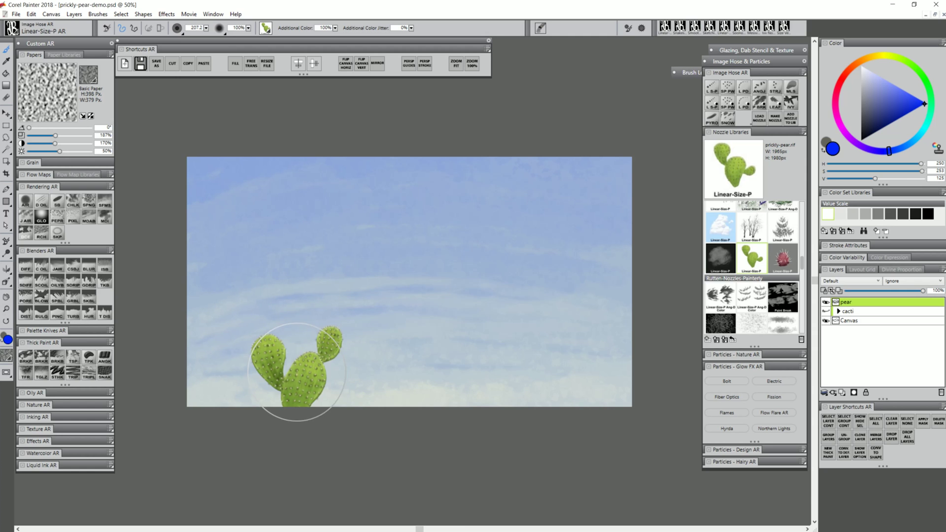
pyautogui.click(421, 373)
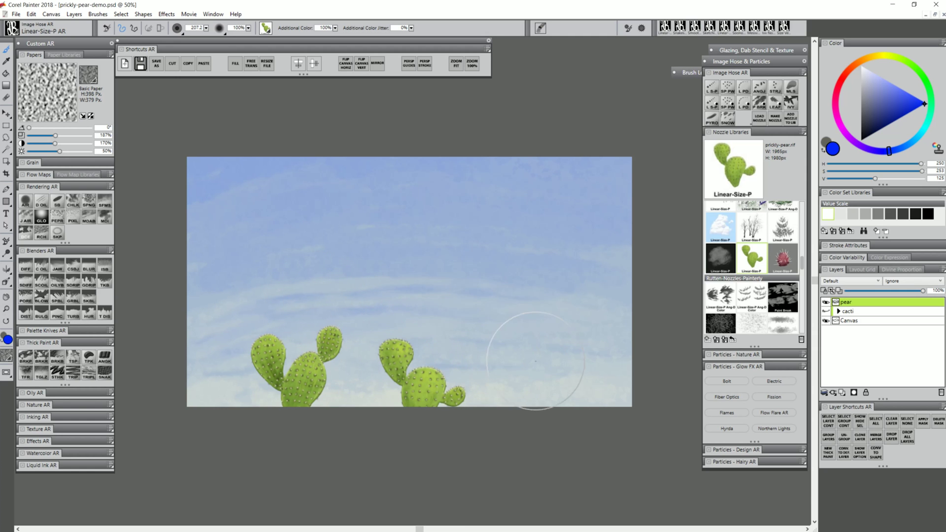
pyautogui.click(535, 363)
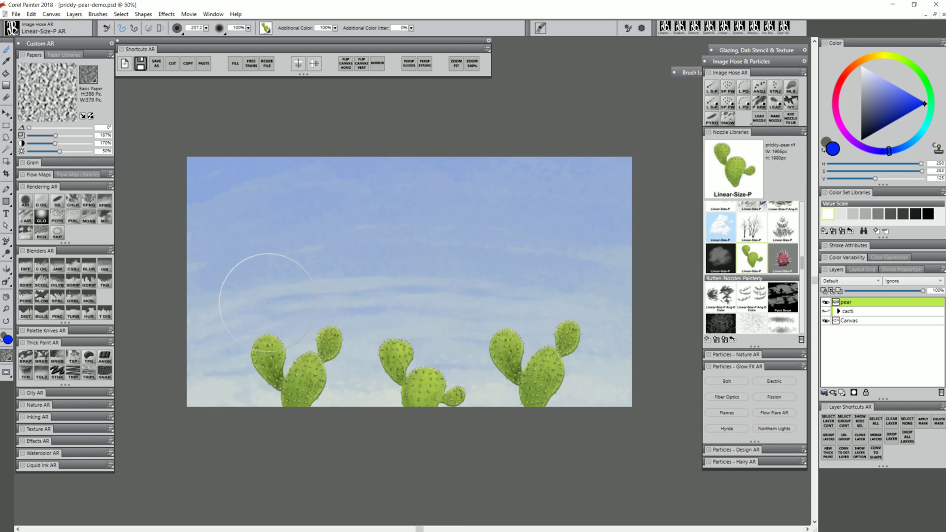
# Shrink the brush to about 135 and stamp small cacti above the left clusters
pyautogui.moveTo(253, 291); pyautogui.dragTo(276, 311)
pyautogui.click(265, 308)
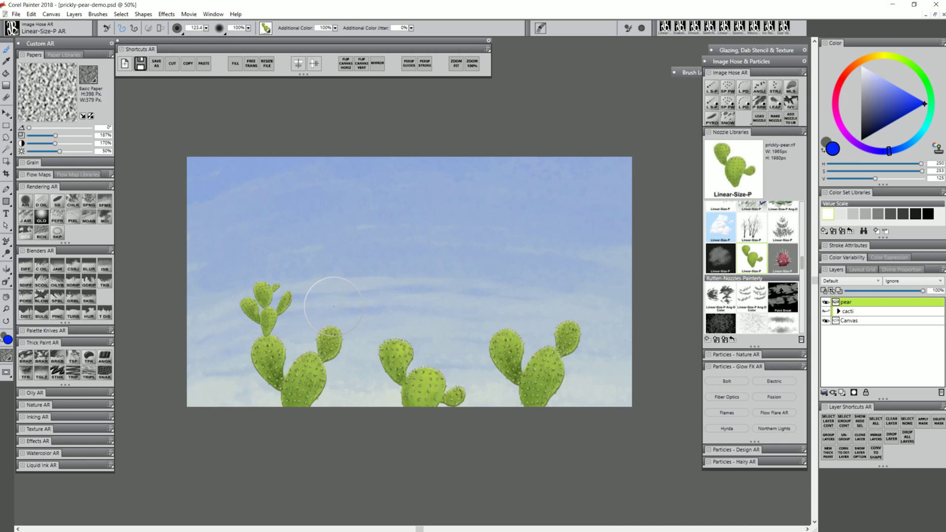
pyautogui.click(332, 307)
pyautogui.hotkey('ctrl', 'z')
pyautogui.click(332, 305)
# Stamp clusters on the middle and right cacti, enlarging the brush to 153.8 for the far right
pyautogui.click(396, 316)
pyautogui.hotkey('ctrl', 'z')
pyautogui.click(396, 315)
pyautogui.click(493, 310)
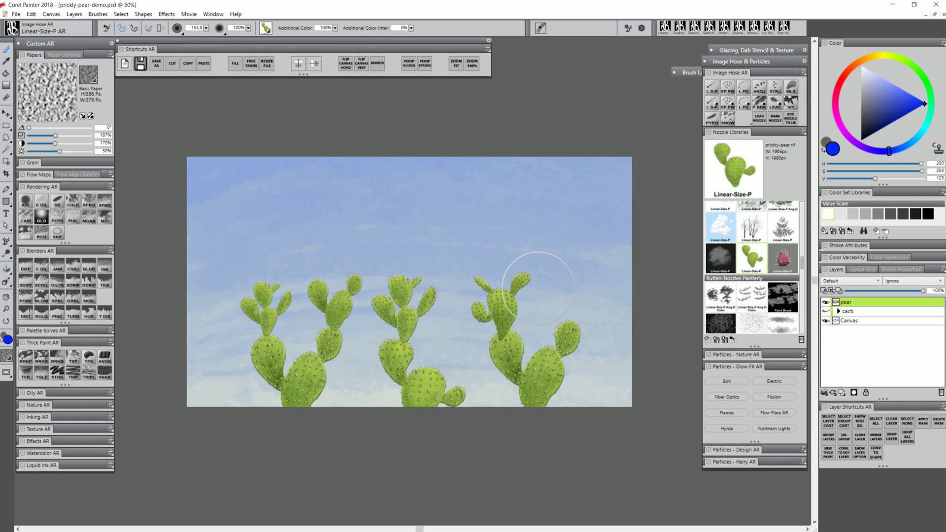
pyautogui.press(']')
pyautogui.click(573, 295)
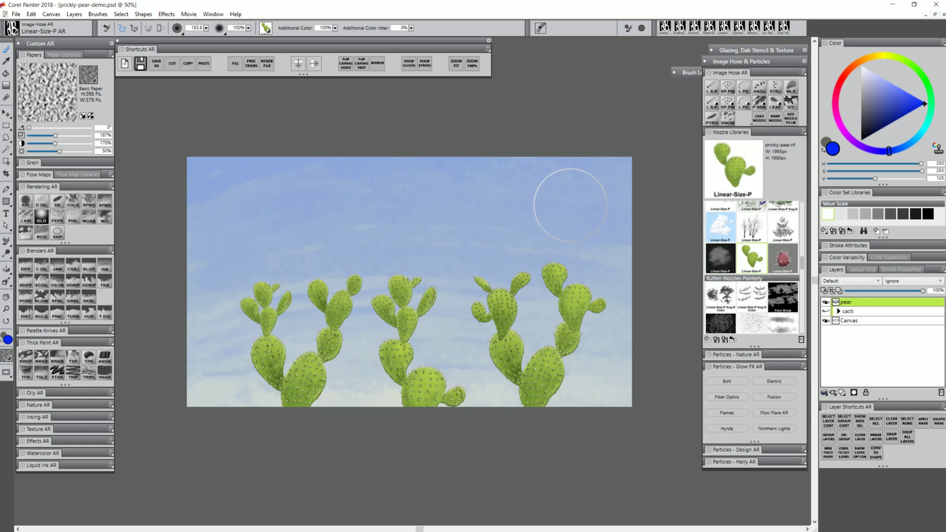
# Add a new layer between pear and cacti and name it 'young-back'
pyautogui.click(841, 393)
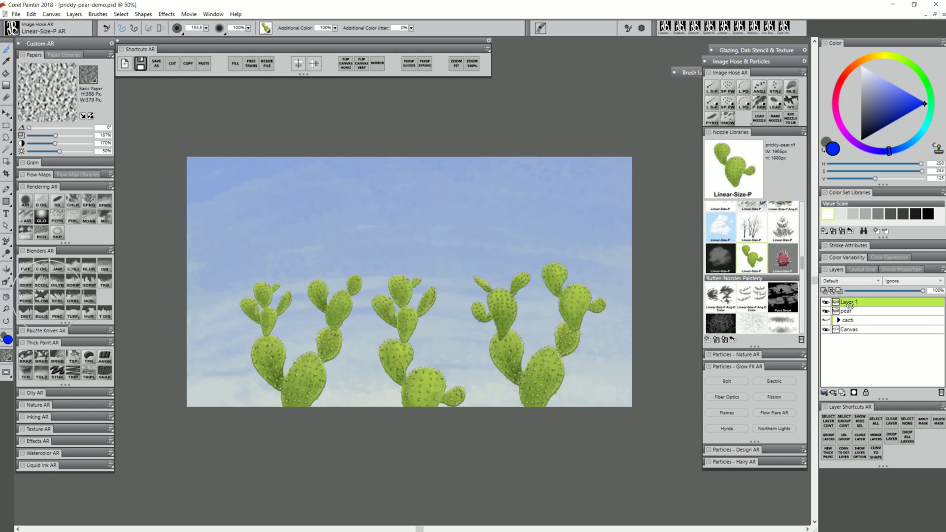
pyautogui.moveTo(849, 300); pyautogui.dragTo(850, 312)
pyautogui.doubleClick(849, 311)
pyautogui.write('young-back')
pyautogui.press('Return')
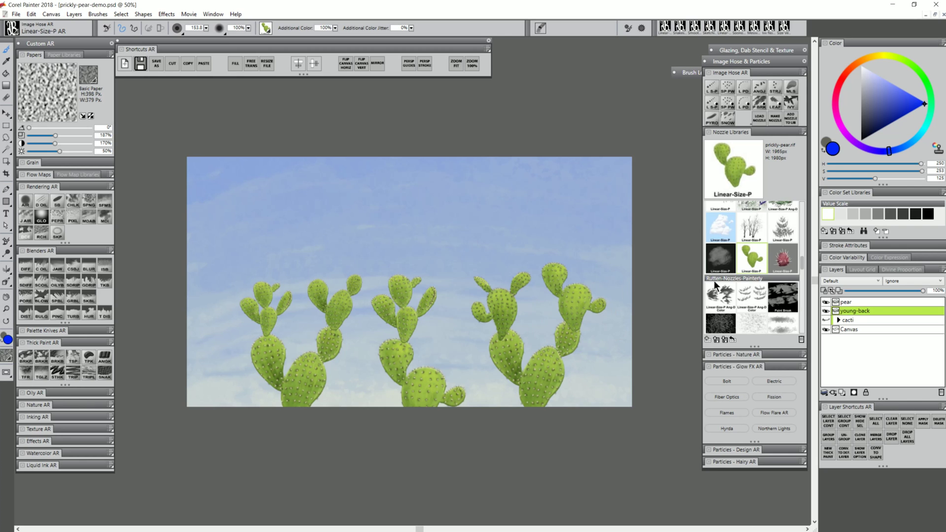
# Load the red fruit nozzle at size 37.6 and add fruits to six cactus tips
pyautogui.click(784, 259)
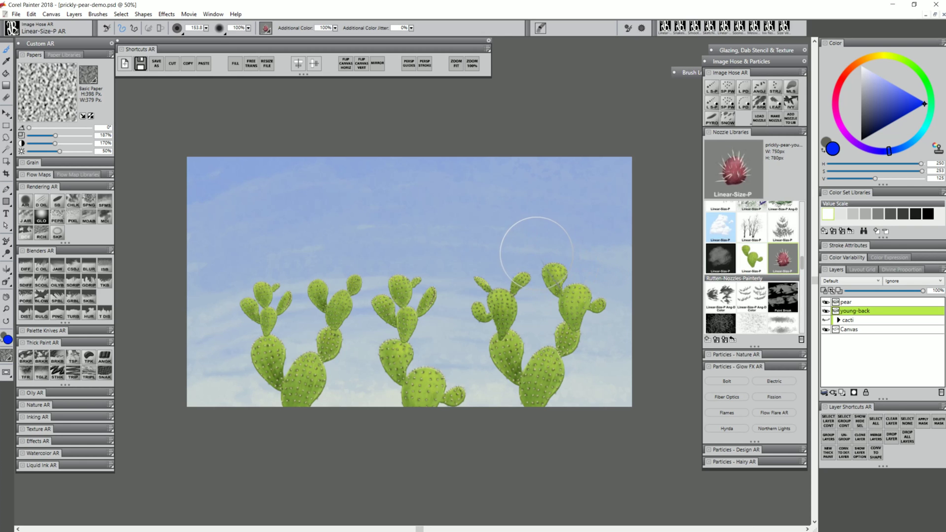
pyautogui.press('[')
pyautogui.press('[')
pyautogui.press('[')
pyautogui.press('[')
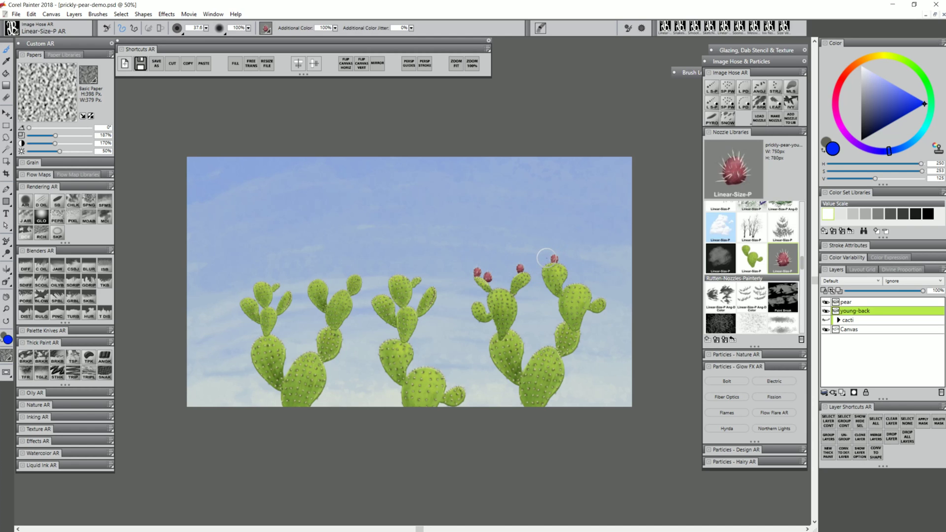
pyautogui.click(563, 259)
pyautogui.click(577, 281)
pyautogui.click(257, 277)
pyautogui.click(319, 273)
pyautogui.click(394, 271)
pyautogui.click(403, 271)
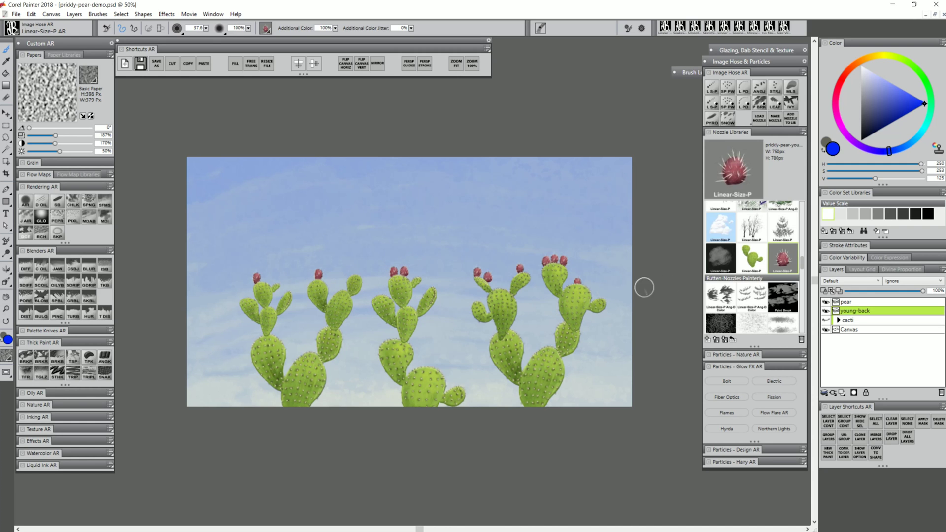
# Add a new top layer named 'young-fg'
pyautogui.click(842, 392)
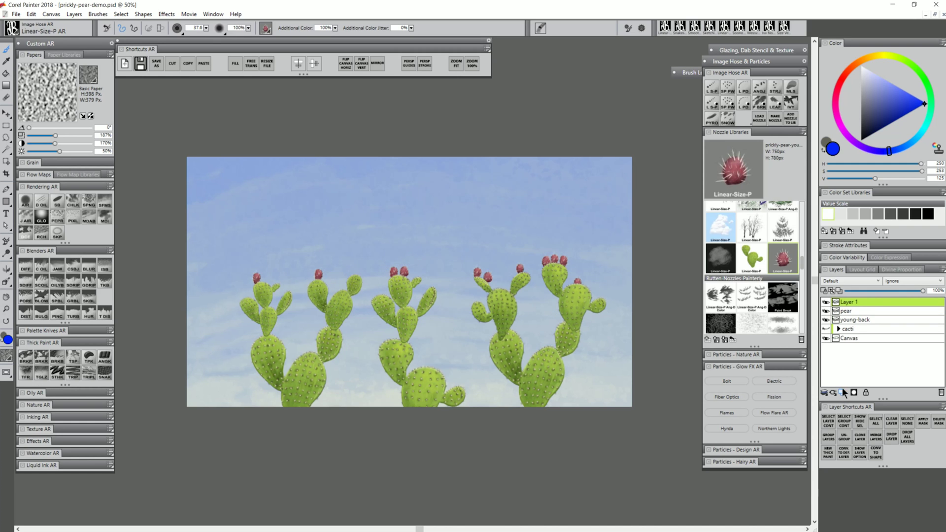
pyautogui.doubleClick(853, 301)
pyautogui.write('young-fg')
pyautogui.press('Return')
# Add red fruits to the second and right cacti, then add another empty layer on top
pyautogui.click(313, 278)
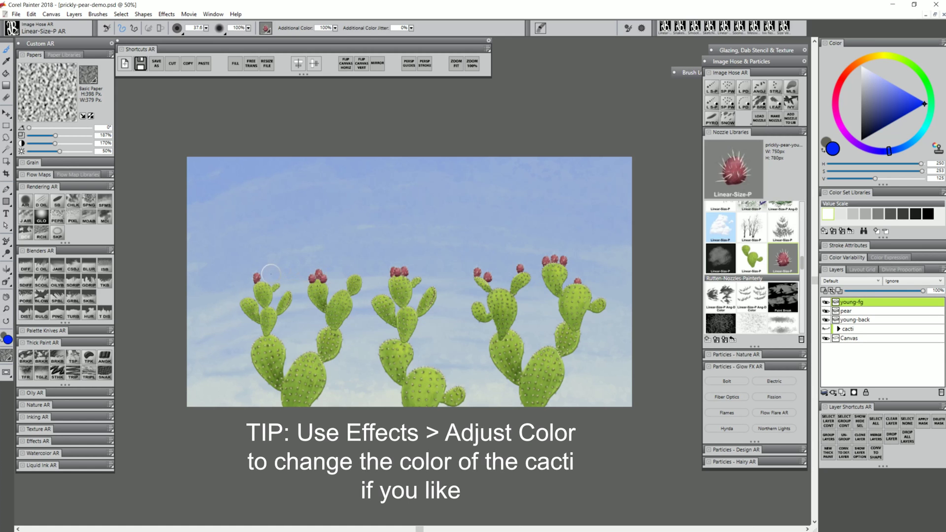
pyautogui.click(579, 281)
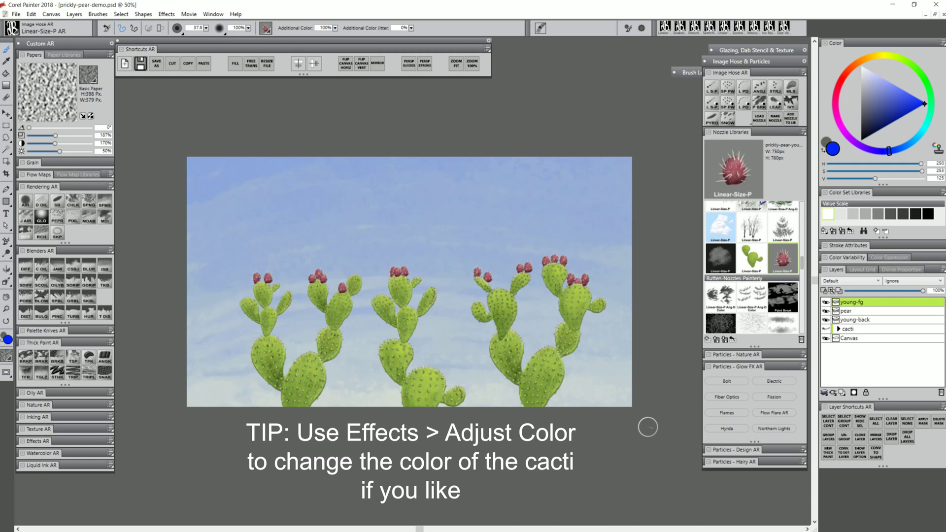
pyautogui.click(841, 393)
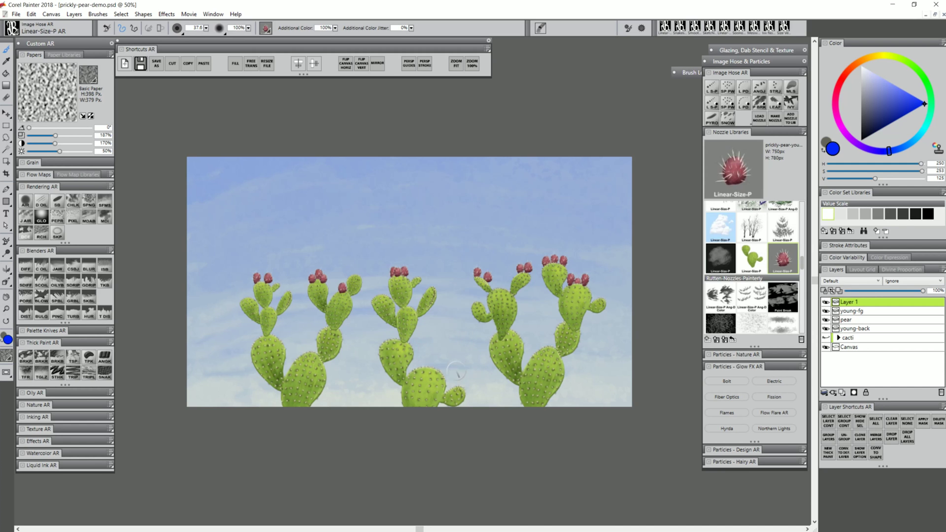
# Load the green cactus nozzle at size 79.1 and paint a cactus strip on the sky, redoing it once
pyautogui.click(751, 252)
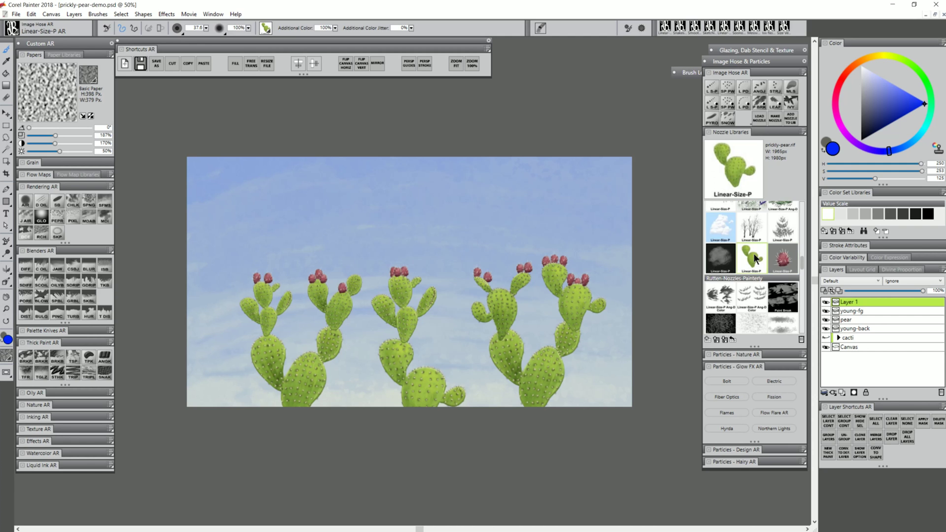
pyautogui.click(717, 90)
pyautogui.moveTo(386, 187)
pyautogui.mouseDown()
pyautogui.moveTo(436, 182)
pyautogui.moveTo(387, 187)
pyautogui.moveTo(432, 187)
pyautogui.moveTo(385, 198)
pyautogui.moveTo(435, 194)
pyautogui.moveTo(384, 202)
pyautogui.moveTo(439, 200)
pyautogui.moveTo(381, 207)
pyautogui.moveTo(441, 205)
pyautogui.moveTo(381, 211)
pyautogui.moveTo(438, 211)
pyautogui.moveTo(398, 216)
pyautogui.moveTo(428, 217)
pyautogui.moveTo(417, 220)
pyautogui.moveTo(432, 229)
pyautogui.moveTo(393, 232)
pyautogui.moveTo(442, 234)
pyautogui.moveTo(387, 242)
pyautogui.moveTo(451, 249)
pyautogui.mouseUp()
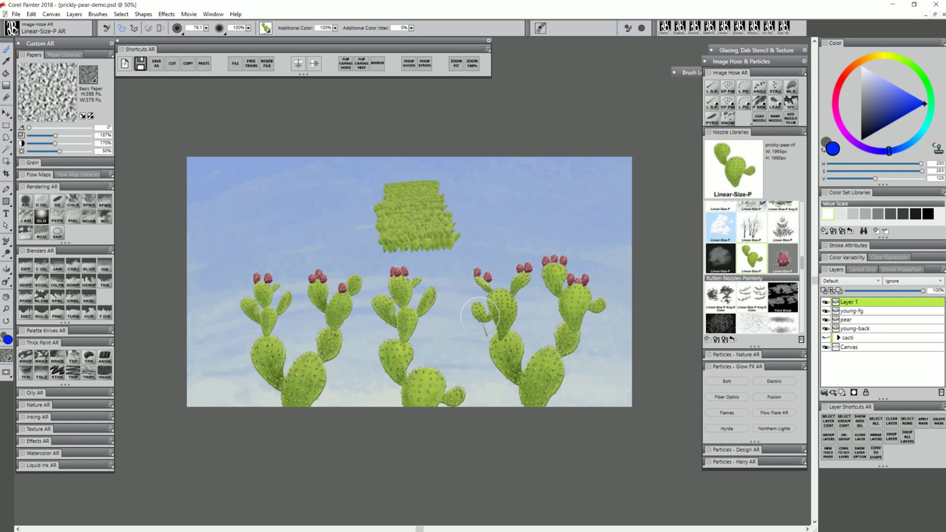
pyautogui.hotkey('ctrl', 'z')
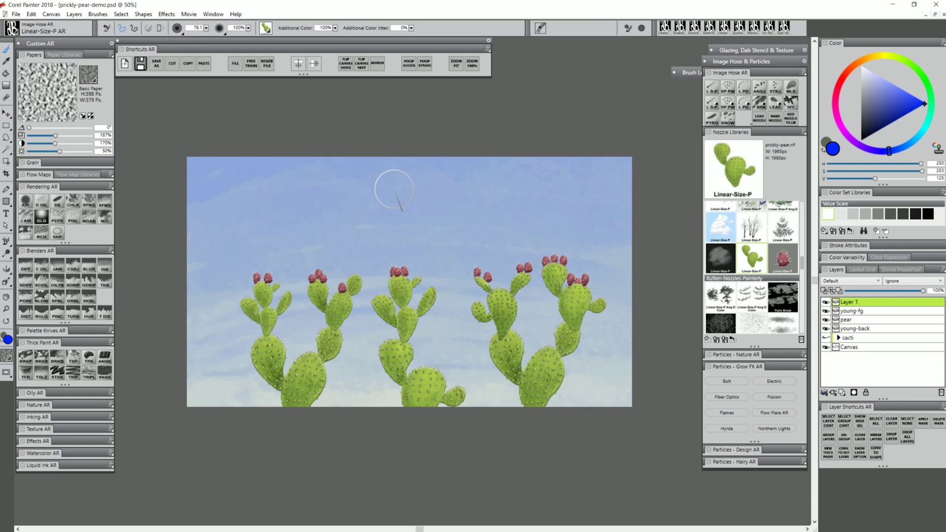
pyautogui.moveTo(387, 184)
pyautogui.mouseDown()
pyautogui.moveTo(358, 193)
pyautogui.moveTo(411, 185)
pyautogui.moveTo(354, 202)
pyautogui.moveTo(420, 201)
pyautogui.moveTo(359, 214)
pyautogui.moveTo(420, 214)
pyautogui.moveTo(373, 227)
pyautogui.moveTo(432, 228)
pyautogui.moveTo(359, 234)
pyautogui.moveTo(414, 241)
pyautogui.moveTo(339, 251)
pyautogui.moveTo(446, 254)
pyautogui.mouseUp()
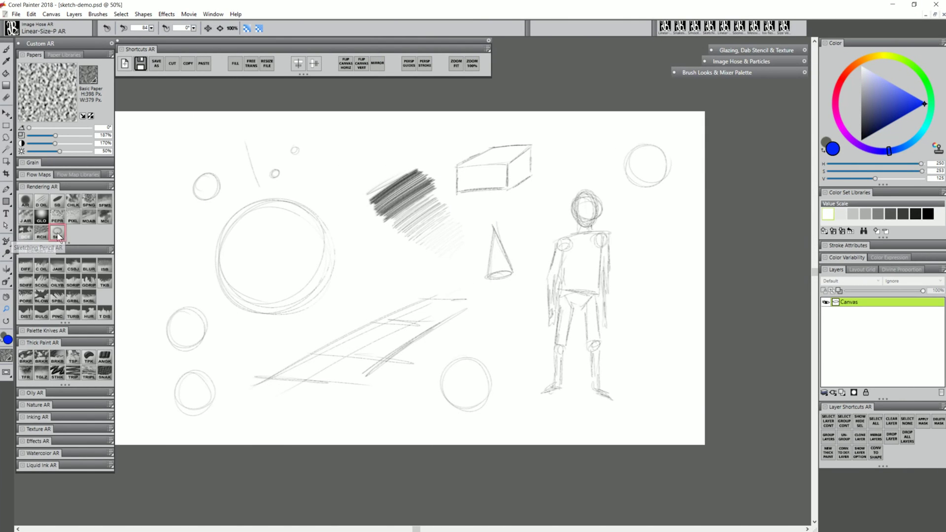
# With the Sketching Pencil, draw curved and diagonal hatching strokes, then sketch a loose circle
pyautogui.click(58, 234)
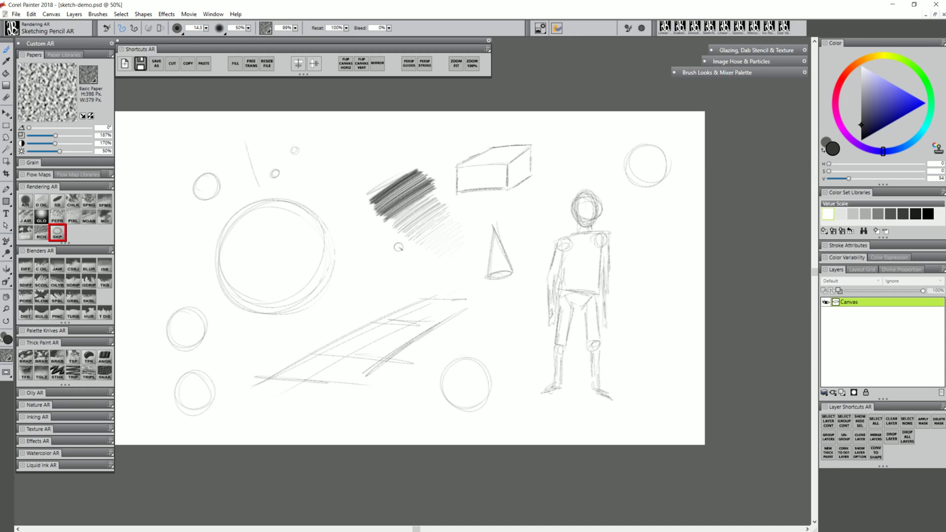
pyautogui.moveTo(364, 245)
pyautogui.mouseDown()
pyautogui.moveTo(344, 279)
pyautogui.moveTo(372, 244)
pyautogui.moveTo(392, 254)
pyautogui.moveTo(361, 246)
pyautogui.moveTo(352, 284)
pyautogui.moveTo(379, 244)
pyautogui.moveTo(348, 276)
pyautogui.mouseUp()
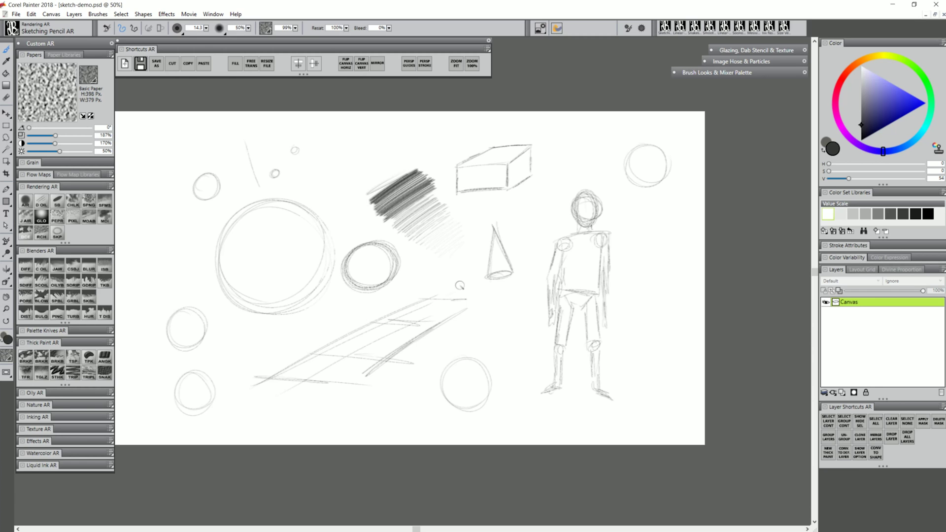
pyautogui.moveTo(306, 193)
pyautogui.mouseDown()
pyautogui.moveTo(381, 144)
pyautogui.moveTo(313, 185)
pyautogui.mouseUp()
pyautogui.hotkey('ctrl', 'z')
pyautogui.moveTo(363, 153)
pyautogui.mouseDown()
pyautogui.moveTo(308, 190)
pyautogui.moveTo(369, 145)
pyautogui.moveTo(306, 195)
pyautogui.moveTo(367, 154)
pyautogui.moveTo(340, 190)
pyautogui.moveTo(379, 154)
pyautogui.moveTo(376, 161)
pyautogui.moveTo(432, 131)
pyautogui.moveTo(390, 172)
pyautogui.moveTo(440, 127)
pyautogui.moveTo(408, 165)
pyautogui.moveTo(446, 129)
pyautogui.moveTo(455, 127)
pyautogui.moveTo(441, 145)
pyautogui.moveTo(463, 133)
pyautogui.moveTo(450, 154)
pyautogui.moveTo(485, 132)
pyautogui.moveTo(537, 134)
pyautogui.mouseUp()
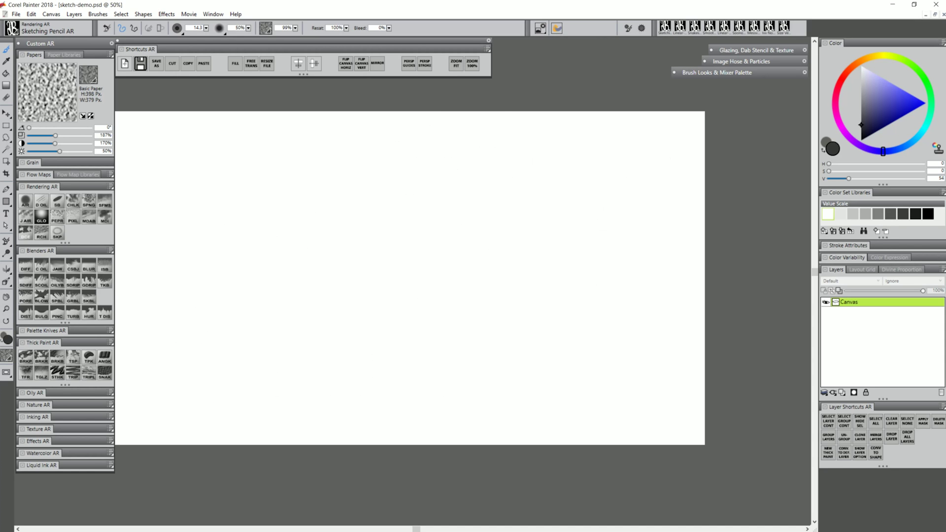
pyautogui.moveTo(383, 203)
pyautogui.mouseDown()
pyautogui.moveTo(351, 325)
pyautogui.moveTo(389, 208)
pyautogui.moveTo(433, 304)
pyautogui.moveTo(311, 262)
pyautogui.moveTo(424, 214)
pyautogui.moveTo(395, 316)
pyautogui.moveTo(324, 264)
pyautogui.moveTo(440, 228)
pyautogui.moveTo(411, 314)
pyautogui.moveTo(338, 217)
pyautogui.moveTo(446, 251)
pyautogui.moveTo(339, 307)
pyautogui.moveTo(367, 210)
pyautogui.moveTo(426, 303)
pyautogui.moveTo(331, 272)
pyautogui.moveTo(437, 230)
pyautogui.moveTo(432, 312)
pyautogui.mouseUp()
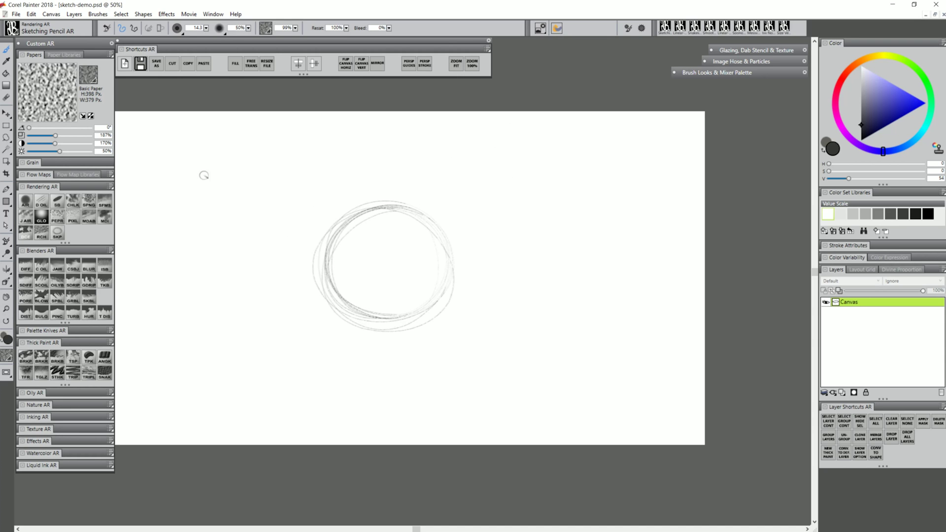
# Sketch a circle on Small Dots paper beside the big circle, then hatch the big circle in blue
pyautogui.click(85, 71)
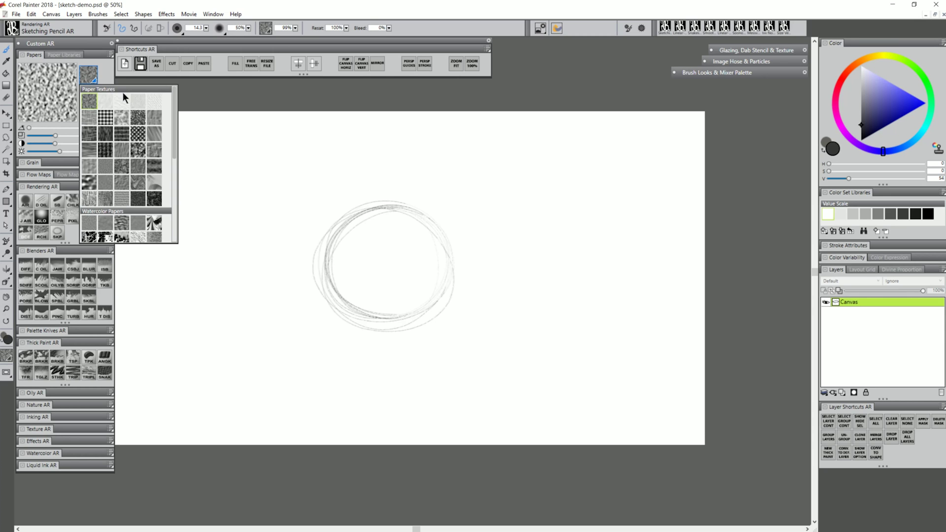
pyautogui.click(105, 118)
pyautogui.moveTo(505, 210)
pyautogui.mouseDown()
pyautogui.moveTo(541, 276)
pyautogui.moveTo(473, 230)
pyautogui.moveTo(550, 231)
pyautogui.moveTo(492, 271)
pyautogui.moveTo(485, 212)
pyautogui.moveTo(557, 252)
pyautogui.moveTo(475, 261)
pyautogui.moveTo(545, 214)
pyautogui.moveTo(532, 277)
pyautogui.moveTo(485, 224)
pyautogui.moveTo(554, 231)
pyautogui.mouseUp()
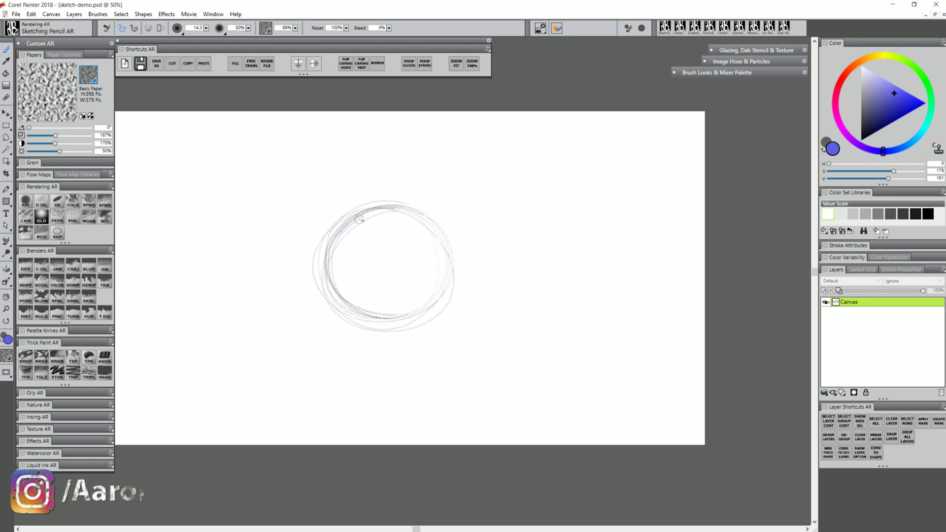
pyautogui.moveTo(379, 214)
pyautogui.mouseDown()
pyautogui.moveTo(357, 211)
pyautogui.moveTo(370, 207)
pyautogui.moveTo(378, 217)
pyautogui.moveTo(340, 259)
pyautogui.moveTo(391, 214)
pyautogui.moveTo(348, 277)
pyautogui.moveTo(409, 226)
pyautogui.moveTo(355, 288)
pyautogui.moveTo(419, 237)
pyautogui.moveTo(374, 300)
pyautogui.moveTo(423, 258)
pyautogui.moveTo(432, 279)
pyautogui.mouseUp()
# Sketch a small circle, curved strokes above, and two thin blue strokes left of the hatched circle
pyautogui.moveTo(483, 223)
pyautogui.mouseDown()
pyautogui.moveTo(464, 221)
pyautogui.moveTo(485, 208)
pyautogui.moveTo(502, 221)
pyautogui.mouseUp()
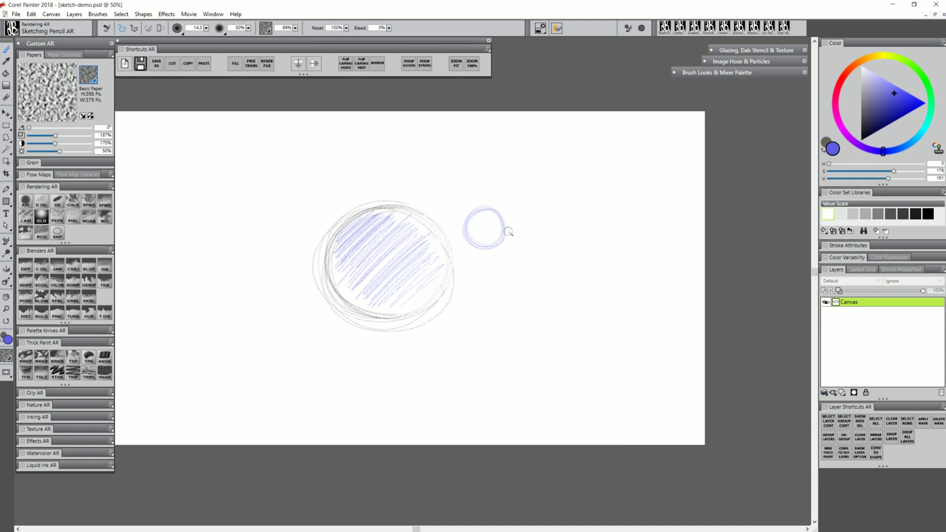
pyautogui.moveTo(420, 190); pyautogui.dragTo(457, 155)
pyautogui.moveTo(453, 191)
pyautogui.mouseDown()
pyautogui.moveTo(479, 157)
pyautogui.moveTo(450, 206)
pyautogui.mouseUp()
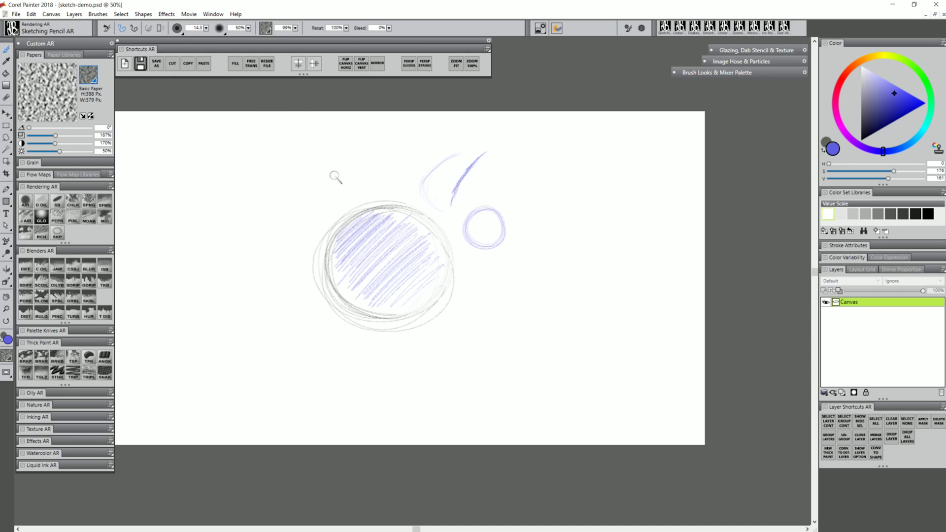
pyautogui.moveTo(267, 207); pyautogui.dragTo(253, 244)
pyautogui.moveTo(281, 213); pyautogui.dragTo(269, 259)
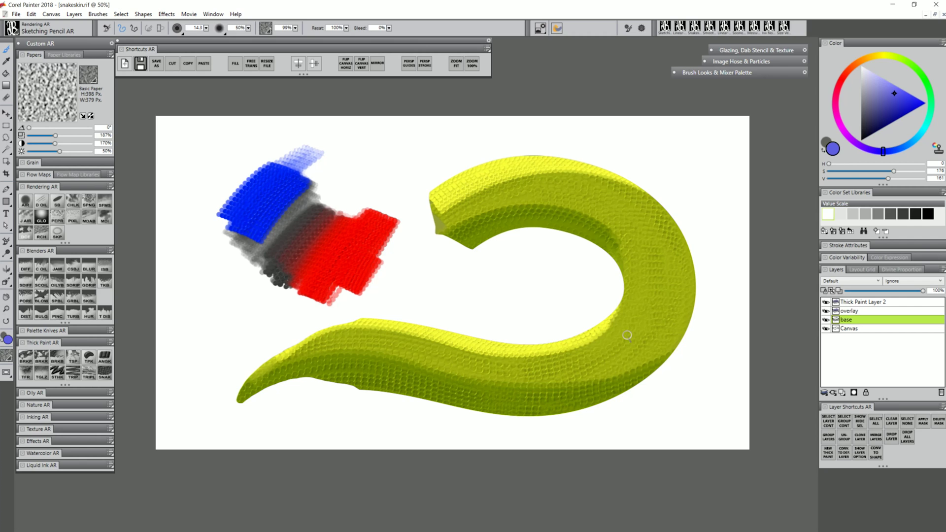
# On Thick Paint Layer 2, paint a yellow-green Snakeskin stroke over the blue, grey and red blocks
pyautogui.click(860, 302)
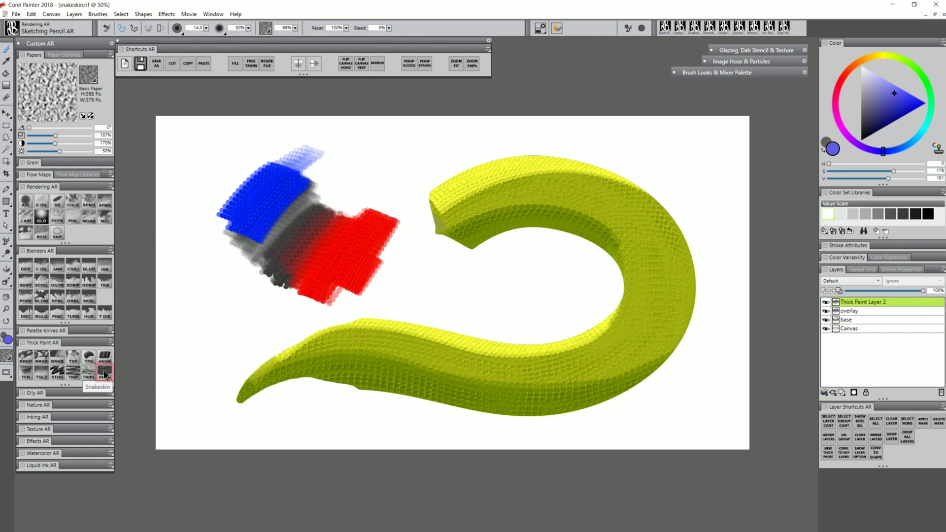
pyautogui.click(105, 372)
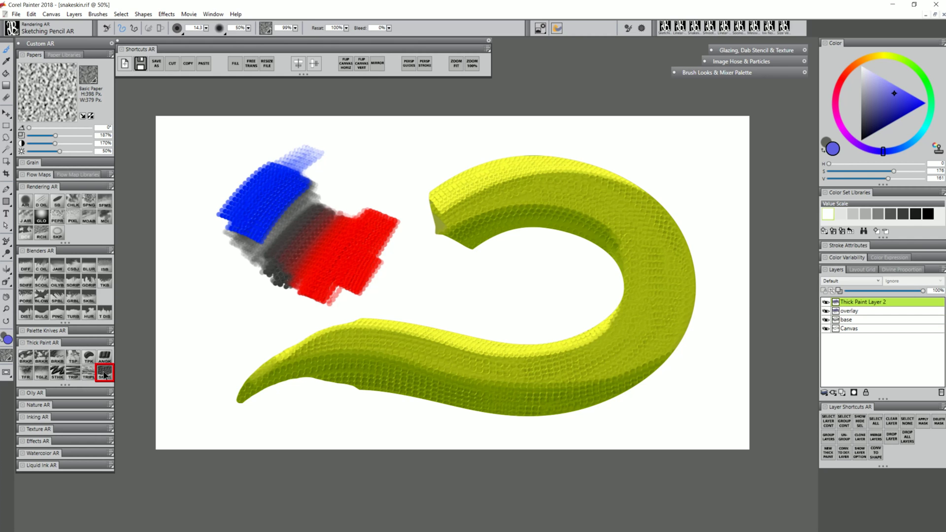
pyautogui.click(894, 59)
pyautogui.moveTo(306, 180)
pyautogui.mouseDown()
pyautogui.moveTo(279, 242)
pyautogui.moveTo(331, 188)
pyautogui.moveTo(304, 201)
pyautogui.moveTo(323, 189)
pyautogui.moveTo(331, 194)
pyautogui.moveTo(321, 213)
pyautogui.moveTo(340, 203)
pyautogui.moveTo(309, 249)
pyautogui.moveTo(341, 211)
pyautogui.moveTo(323, 262)
pyautogui.moveTo(345, 270)
pyautogui.mouseUp()
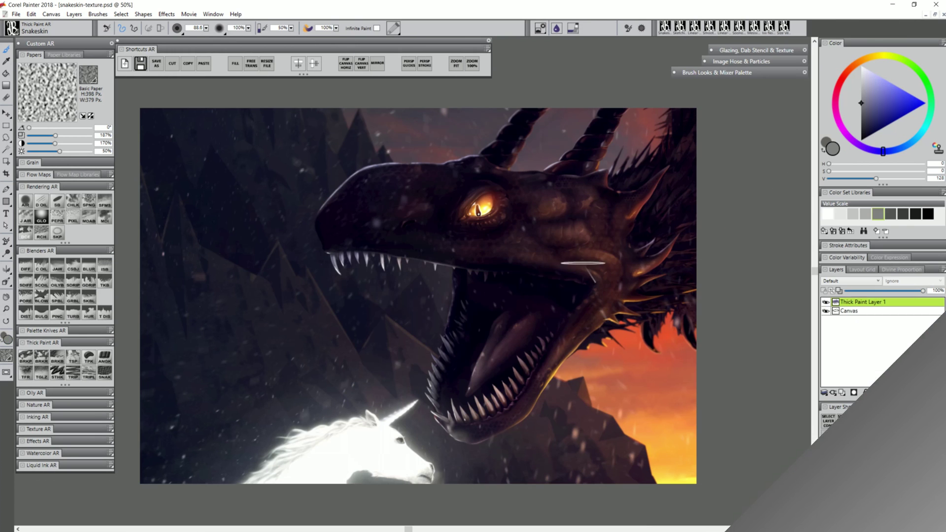
# Paint mid-grey Snakeskin scales on the dragon's cheek with the layer set to Overlay
pyautogui.moveTo(537, 232)
pyautogui.mouseDown()
pyautogui.moveTo(527, 253)
pyautogui.moveTo(552, 240)
pyautogui.moveTo(556, 207)
pyautogui.moveTo(531, 222)
pyautogui.moveTo(555, 254)
pyautogui.moveTo(571, 216)
pyautogui.moveTo(538, 196)
pyautogui.moveTo(562, 196)
pyautogui.moveTo(585, 220)
pyautogui.moveTo(599, 216)
pyautogui.moveTo(572, 252)
pyautogui.moveTo(584, 258)
pyautogui.moveTo(595, 233)
pyautogui.moveTo(505, 233)
pyautogui.moveTo(562, 197)
pyautogui.moveTo(597, 255)
pyautogui.moveTo(578, 211)
pyautogui.moveTo(570, 230)
pyautogui.moveTo(548, 210)
pyautogui.moveTo(543, 238)
pyautogui.moveTo(577, 261)
pyautogui.moveTo(532, 262)
pyautogui.moveTo(540, 209)
pyautogui.moveTo(571, 250)
pyautogui.mouseUp()
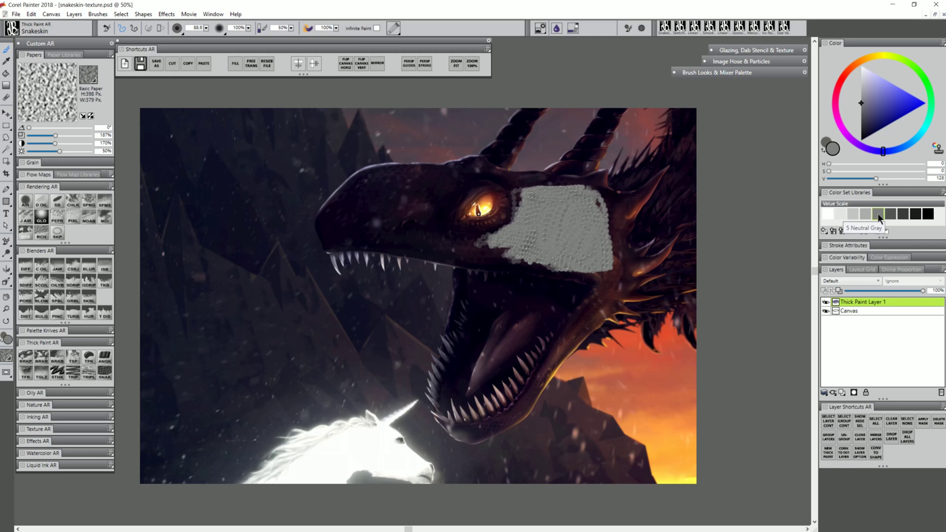
pyautogui.click(878, 216)
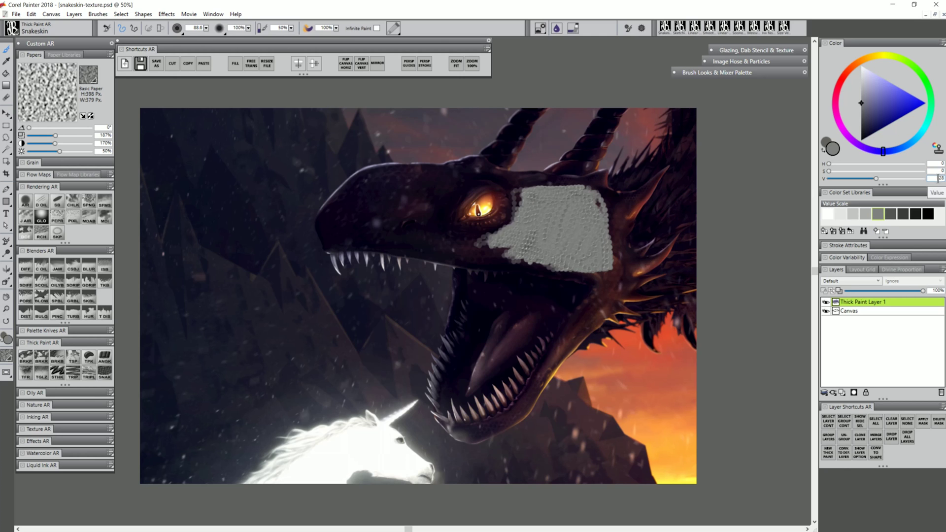
pyautogui.click(843, 281)
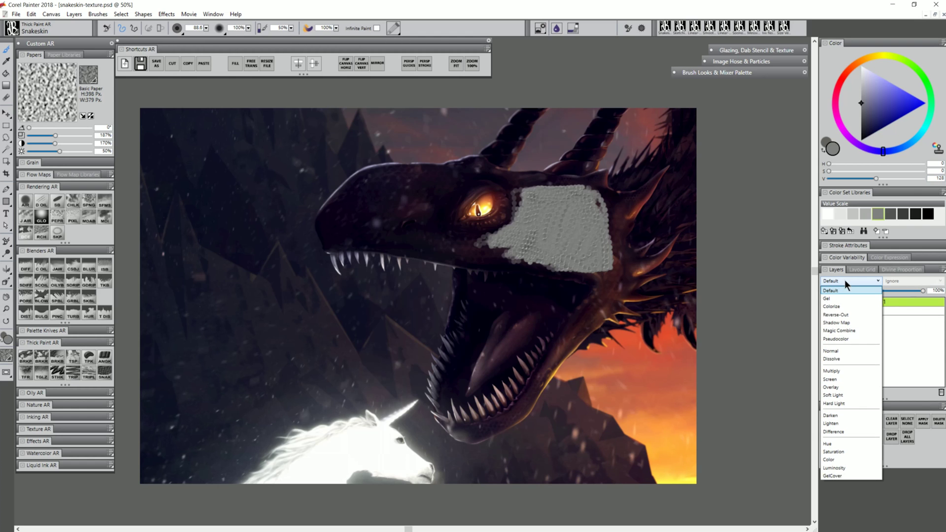
pyautogui.click(836, 387)
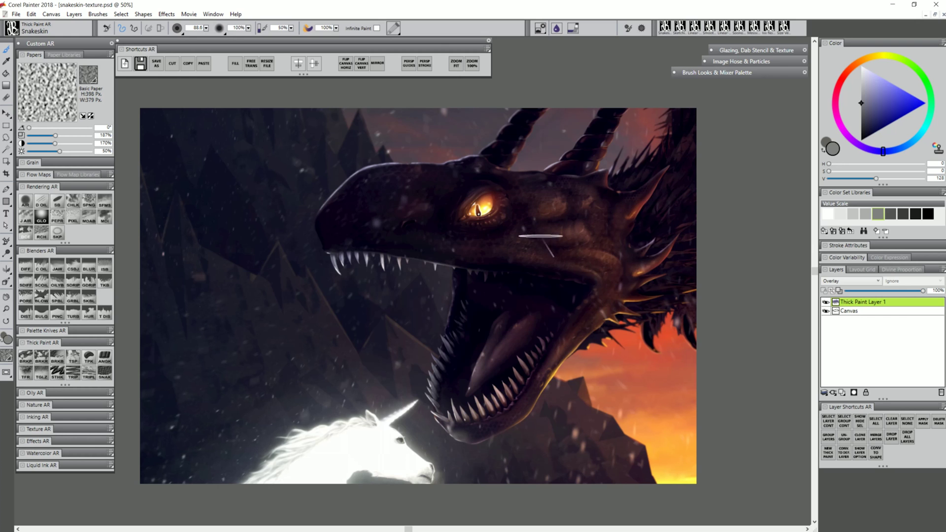
pyautogui.moveTo(581, 221)
pyautogui.mouseDown()
pyautogui.moveTo(591, 237)
pyautogui.moveTo(582, 195)
pyautogui.moveTo(557, 238)
pyautogui.moveTo(601, 244)
pyautogui.moveTo(581, 216)
pyautogui.moveTo(601, 267)
pyautogui.mouseUp()
# Zoom in on the cheek and toggle the scale-texture layer's visibility to compare
pyautogui.keyDown('ctrl'); pyautogui.click(591, 244); pyautogui.keyUp('ctrl')
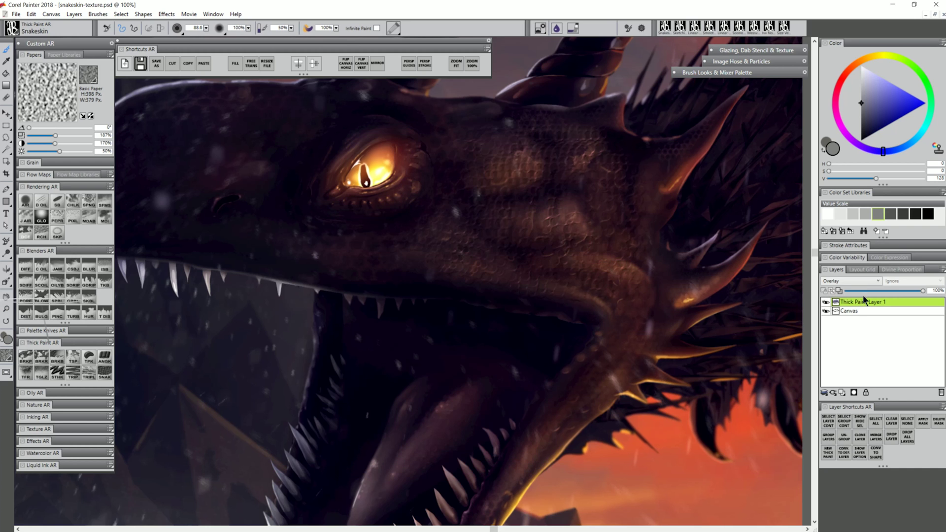
pyautogui.click(827, 304)
pyautogui.click(827, 304)
pyautogui.click(828, 304)
pyautogui.click(828, 304)
pyautogui.click(828, 304)
pyautogui.click(827, 304)
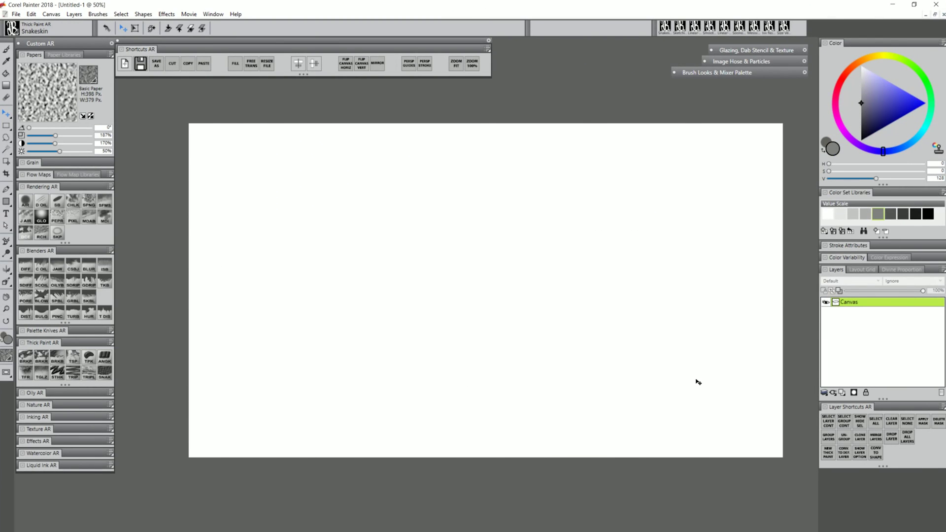
# Expand the Brush Looks & Mixer palette and load the Knife Canvas look from AR Looks
pyautogui.click(741, 72)
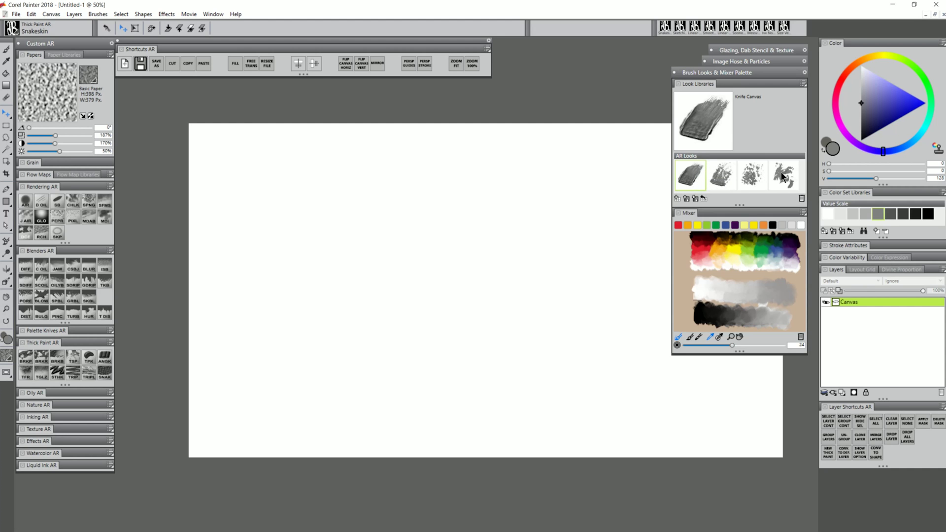
pyautogui.click(692, 176)
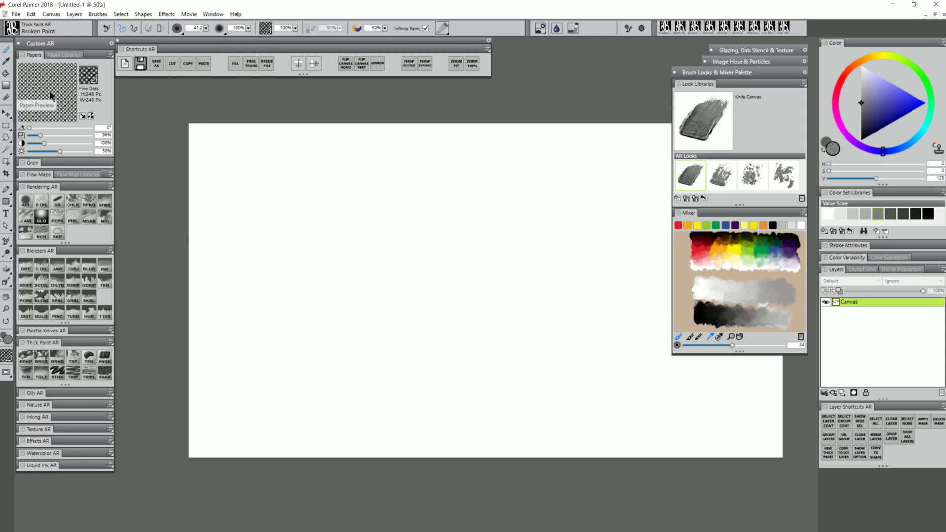
# Paint green swatches in a row with the Knife Canvas, Knife Break, Knife Rocky and Knife Fractal looks
pyautogui.moveTo(299, 300)
pyautogui.mouseDown()
pyautogui.moveTo(367, 298)
pyautogui.moveTo(335, 301)
pyautogui.moveTo(362, 259)
pyautogui.moveTo(402, 249)
pyautogui.moveTo(383, 226)
pyautogui.moveTo(376, 236)
pyautogui.moveTo(418, 219)
pyautogui.moveTo(336, 294)
pyautogui.moveTo(344, 293)
pyautogui.moveTo(329, 293)
pyautogui.moveTo(374, 249)
pyautogui.moveTo(348, 280)
pyautogui.moveTo(375, 252)
pyautogui.moveTo(349, 256)
pyautogui.moveTo(417, 206)
pyautogui.moveTo(345, 294)
pyautogui.moveTo(315, 295)
pyautogui.moveTo(345, 294)
pyautogui.moveTo(319, 295)
pyautogui.moveTo(384, 236)
pyautogui.mouseUp()
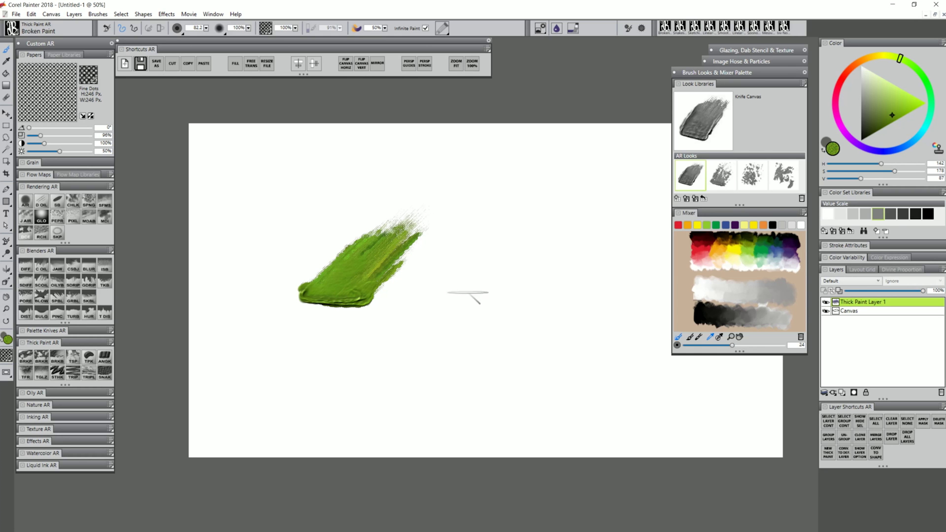
pyautogui.click(723, 175)
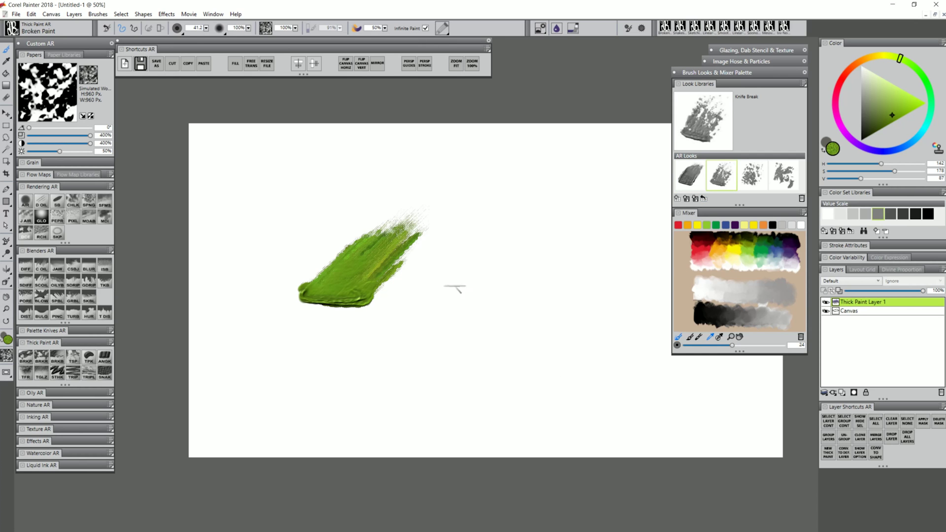
pyautogui.moveTo(416, 305)
pyautogui.mouseDown()
pyautogui.moveTo(443, 309)
pyautogui.moveTo(444, 275)
pyautogui.moveTo(445, 307)
pyautogui.moveTo(468, 280)
pyautogui.moveTo(446, 267)
pyautogui.moveTo(424, 293)
pyautogui.moveTo(489, 213)
pyautogui.moveTo(447, 281)
pyautogui.moveTo(504, 224)
pyautogui.moveTo(458, 295)
pyautogui.moveTo(500, 227)
pyautogui.moveTo(432, 294)
pyautogui.moveTo(500, 219)
pyautogui.mouseUp()
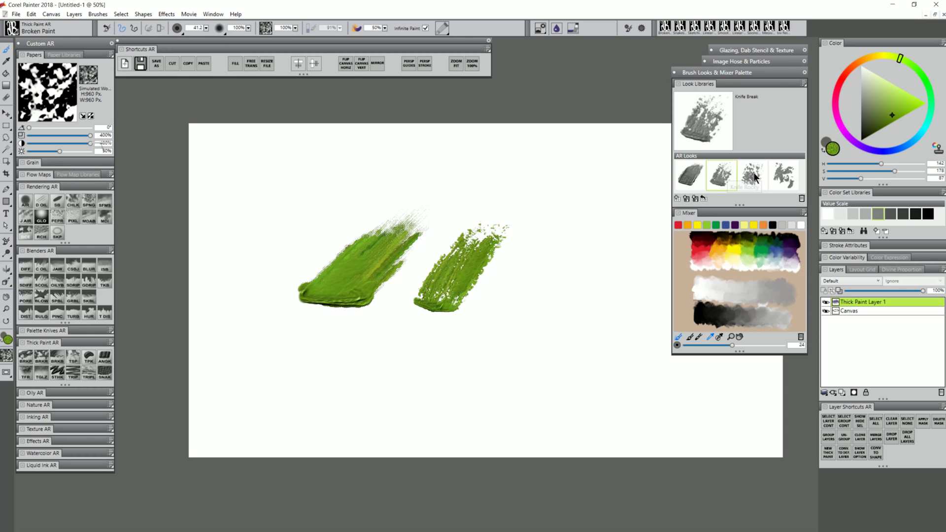
pyautogui.click(754, 177)
pyautogui.moveTo(515, 285)
pyautogui.mouseDown()
pyautogui.moveTo(537, 251)
pyautogui.moveTo(539, 278)
pyautogui.moveTo(547, 268)
pyautogui.moveTo(538, 247)
pyautogui.moveTo(518, 288)
pyautogui.moveTo(557, 283)
pyautogui.moveTo(563, 268)
pyautogui.moveTo(552, 243)
pyautogui.moveTo(570, 282)
pyautogui.mouseUp()
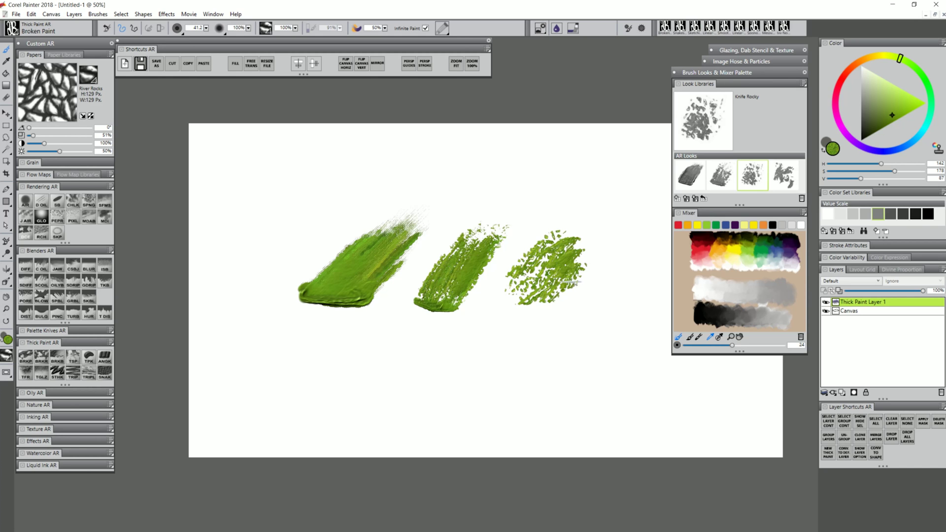
pyautogui.click(783, 175)
pyautogui.moveTo(468, 340)
pyautogui.mouseDown()
pyautogui.moveTo(448, 379)
pyautogui.moveTo(492, 381)
pyautogui.moveTo(507, 345)
pyautogui.moveTo(537, 389)
pyautogui.moveTo(493, 340)
pyautogui.moveTo(474, 345)
pyautogui.moveTo(522, 365)
pyautogui.mouseUp()
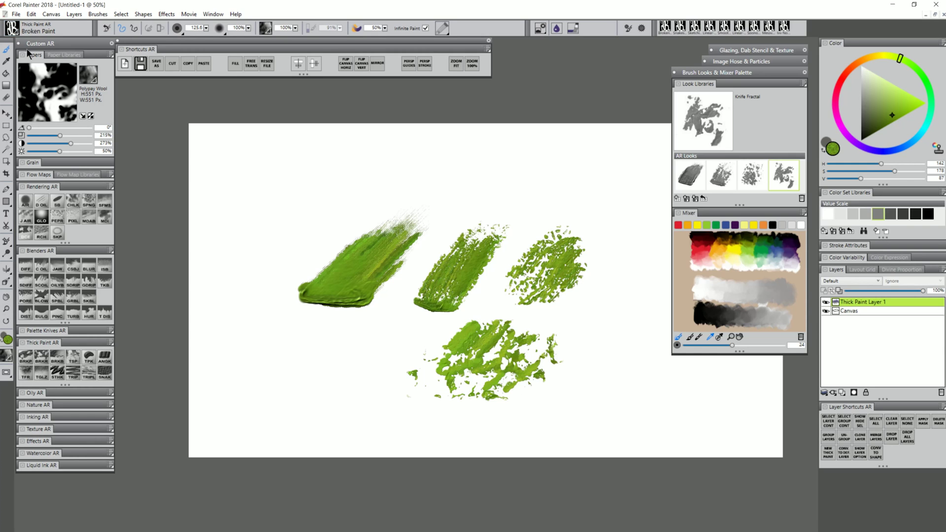
# Add a Knife Canvas swatch near the top, then load the Knife Rocky look
pyautogui.click(690, 174)
pyautogui.moveTo(406, 190)
pyautogui.mouseDown()
pyautogui.moveTo(438, 192)
pyautogui.moveTo(443, 169)
pyautogui.moveTo(448, 192)
pyautogui.moveTo(449, 168)
pyautogui.moveTo(478, 160)
pyautogui.moveTo(463, 169)
pyautogui.moveTo(483, 138)
pyautogui.moveTo(461, 175)
pyautogui.moveTo(441, 184)
pyautogui.moveTo(488, 189)
pyautogui.moveTo(498, 162)
pyautogui.moveTo(478, 169)
pyautogui.moveTo(508, 190)
pyautogui.mouseUp()
pyautogui.click(722, 173)
pyautogui.click(752, 174)
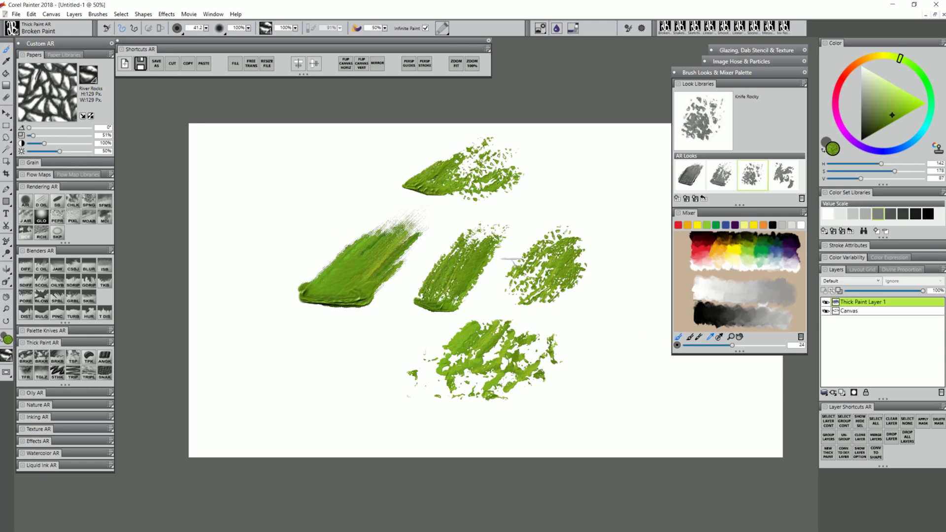
# Sample multiple mixer colours to paint an orange-brown swatch upper left and a teal-blue swatch upper right
pyautogui.click(718, 336)
pyautogui.click(711, 244)
pyautogui.moveTo(301, 186)
pyautogui.mouseDown()
pyautogui.moveTo(285, 228)
pyautogui.moveTo(312, 208)
pyautogui.moveTo(315, 184)
pyautogui.moveTo(273, 201)
pyautogui.moveTo(331, 188)
pyautogui.moveTo(322, 215)
pyautogui.moveTo(336, 165)
pyautogui.moveTo(335, 203)
pyautogui.moveTo(356, 213)
pyautogui.moveTo(361, 163)
pyautogui.moveTo(332, 191)
pyautogui.moveTo(302, 172)
pyautogui.moveTo(277, 238)
pyautogui.moveTo(316, 215)
pyautogui.moveTo(316, 237)
pyautogui.mouseUp()
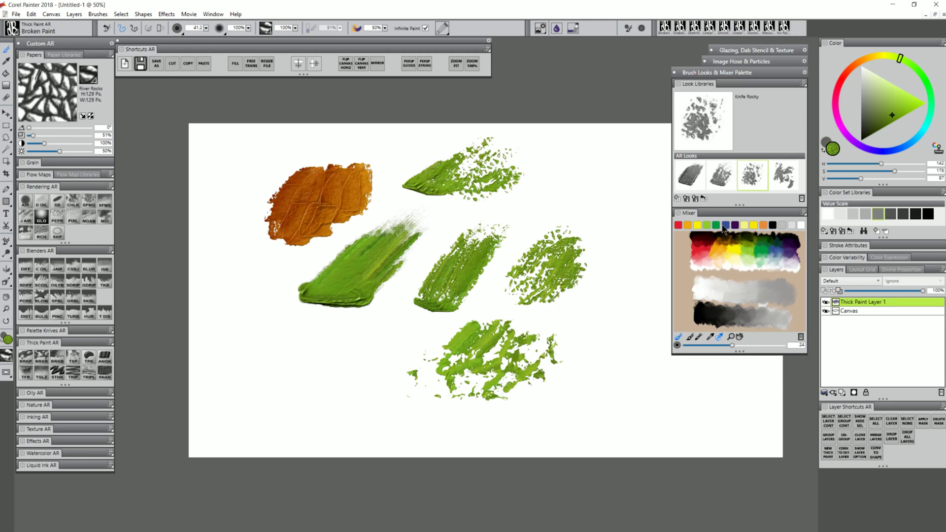
pyautogui.click(767, 248)
pyautogui.moveTo(547, 177)
pyautogui.mouseDown()
pyautogui.moveTo(566, 183)
pyautogui.moveTo(542, 207)
pyautogui.moveTo(581, 177)
pyautogui.moveTo(562, 191)
pyautogui.moveTo(591, 197)
pyautogui.moveTo(601, 178)
pyautogui.moveTo(616, 197)
pyautogui.moveTo(584, 179)
pyautogui.moveTo(616, 226)
pyautogui.moveTo(611, 241)
pyautogui.moveTo(623, 202)
pyautogui.moveTo(628, 247)
pyautogui.moveTo(615, 266)
pyautogui.moveTo(628, 276)
pyautogui.mouseUp()
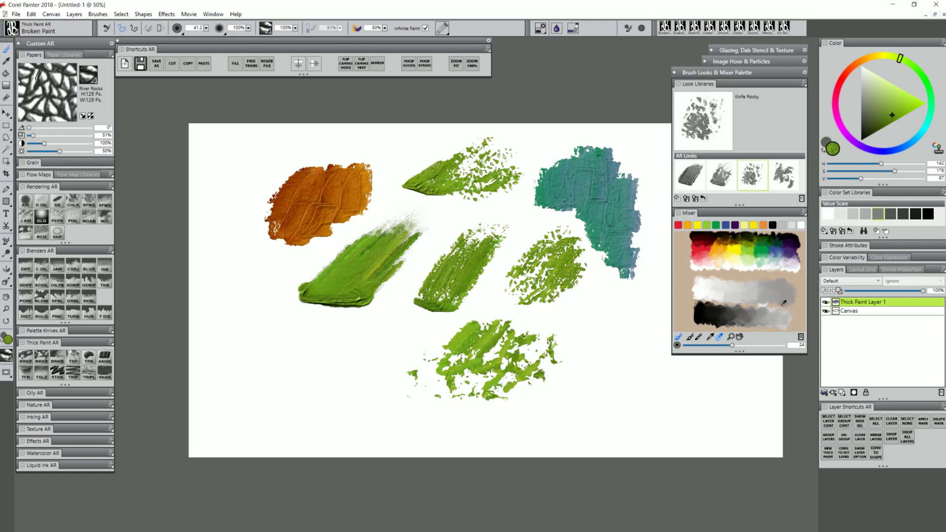
# From the autumn landscape mixer pad, paint tan, orange-brown and olive swatches at lower right, then restore the default mixer
pyautogui.click(802, 211)
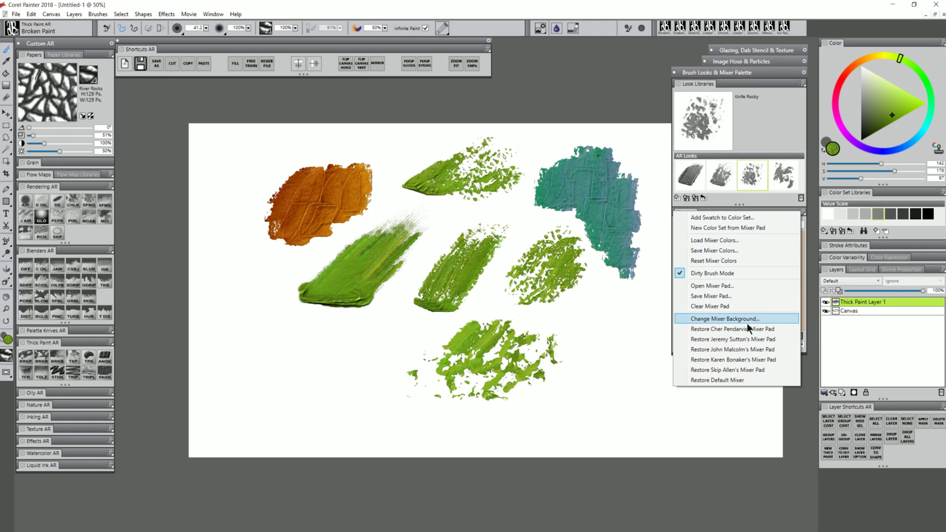
pyautogui.click(744, 360)
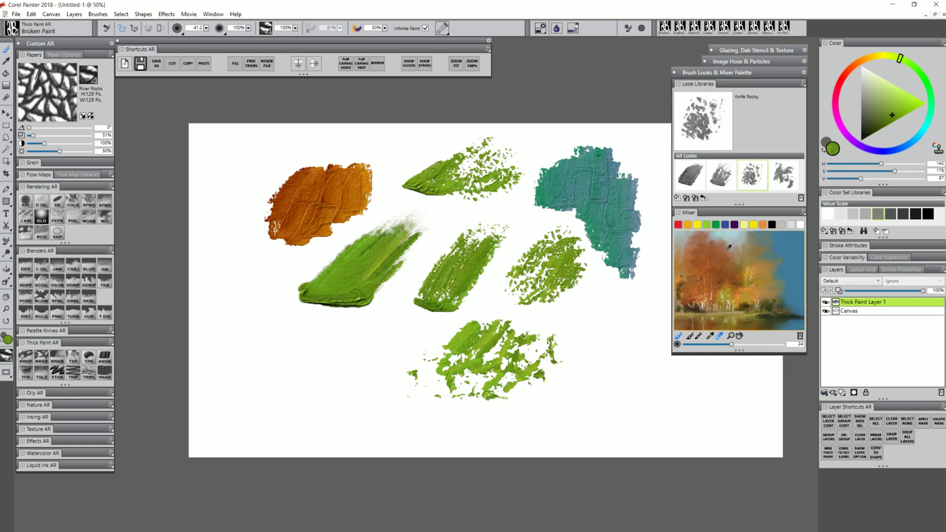
pyautogui.moveTo(574, 322)
pyautogui.mouseDown()
pyautogui.moveTo(592, 335)
pyautogui.moveTo(601, 300)
pyautogui.moveTo(615, 354)
pyautogui.moveTo(631, 340)
pyautogui.mouseUp()
pyautogui.click(715, 260)
pyautogui.moveTo(640, 307)
pyautogui.mouseDown()
pyautogui.moveTo(640, 328)
pyautogui.moveTo(655, 296)
pyautogui.moveTo(640, 283)
pyautogui.mouseUp()
pyautogui.moveTo(616, 377); pyautogui.dragTo(685, 384)
pyautogui.click(802, 213)
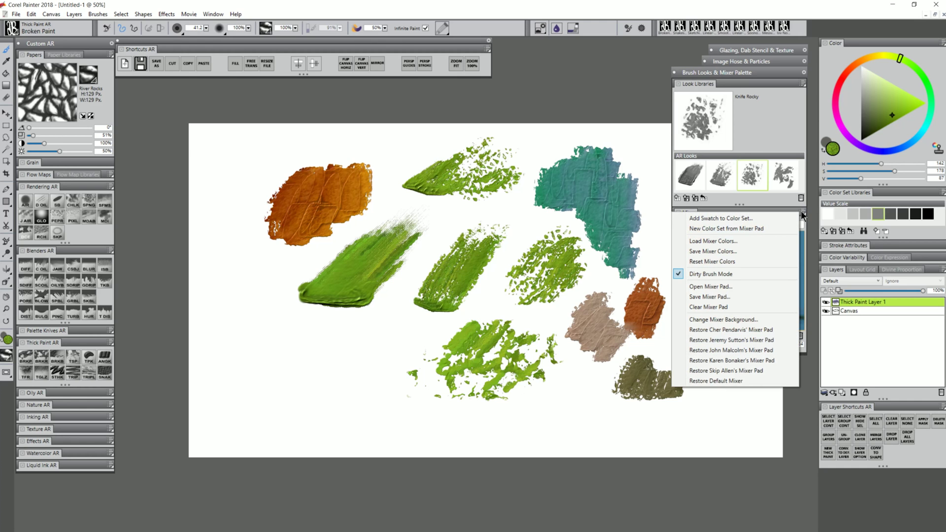
pyautogui.click(715, 380)
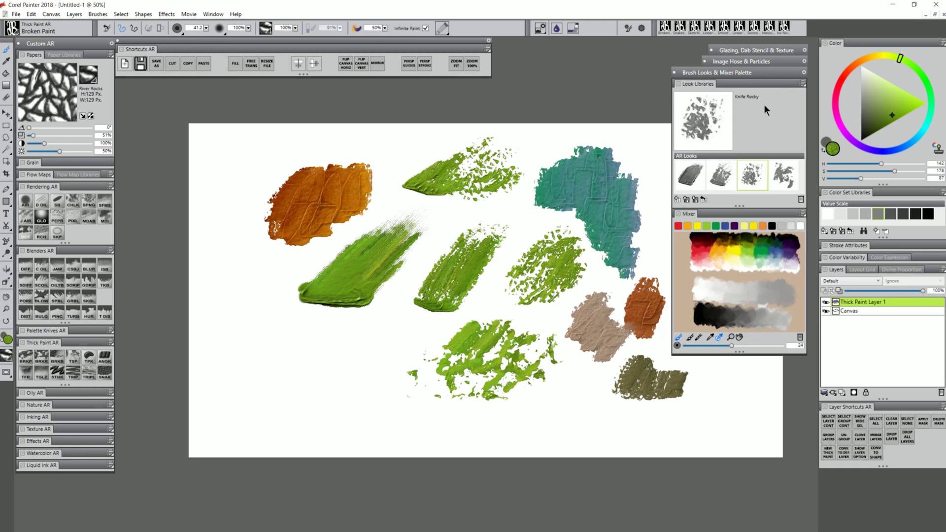
# Expand and collapse the Glazing, Image Hose & Particles and Brush Looks & Mixer drawers in turn
pyautogui.click(765, 72)
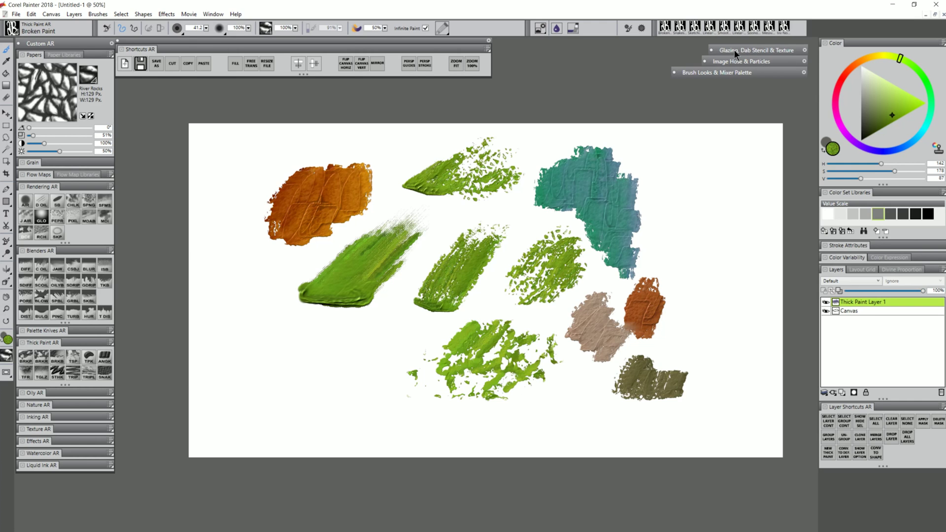
pyautogui.click(776, 49)
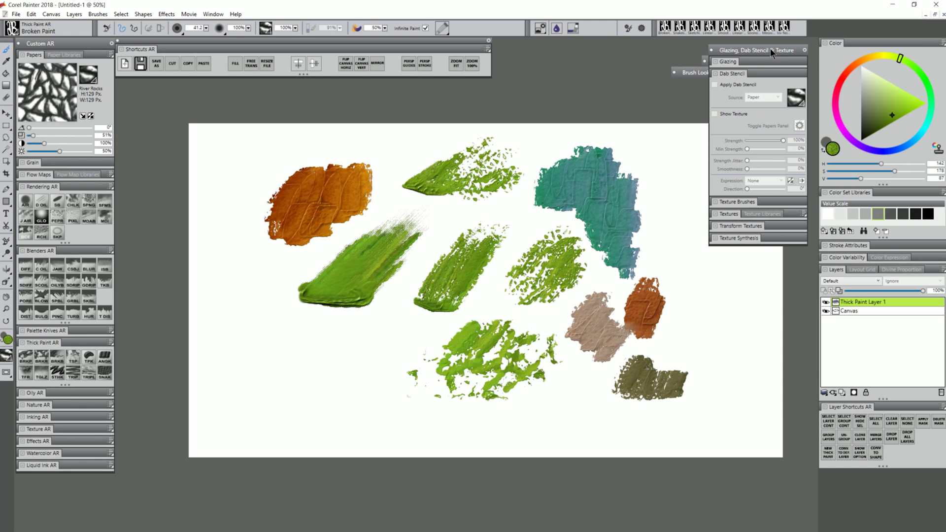
pyautogui.click(770, 50)
pyautogui.click(759, 60)
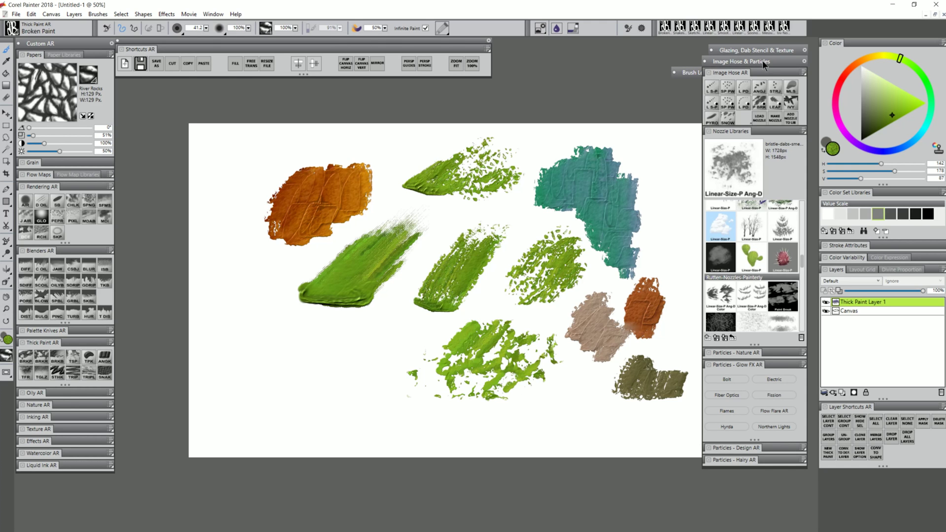
pyautogui.click(761, 60)
pyautogui.click(755, 72)
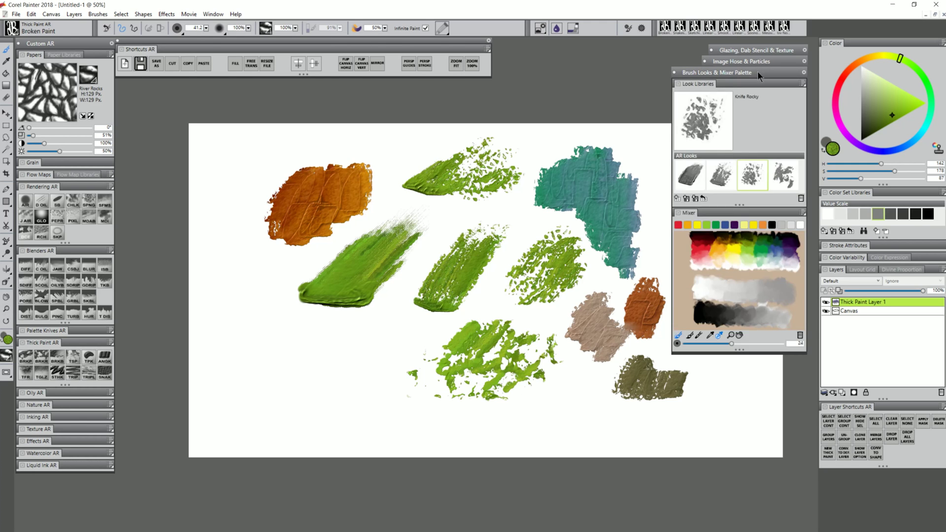
pyautogui.click(757, 73)
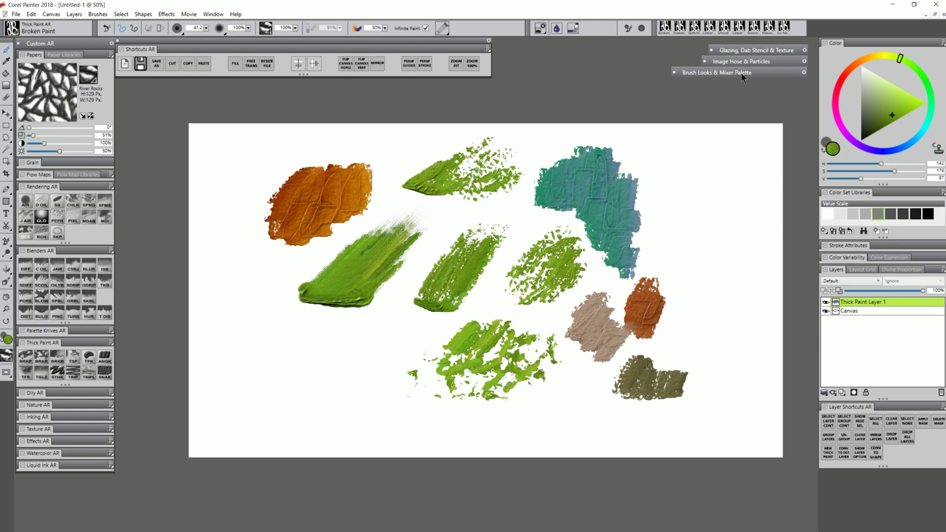
# Float the Brush Looks & Mixer palette left of the canvas and expand Image Hose & Particles
pyautogui.click(743, 72)
pyautogui.moveTo(765, 72)
pyautogui.mouseDown()
pyautogui.moveTo(634, 75)
pyautogui.moveTo(278, 117)
pyautogui.moveTo(211, 88)
pyautogui.mouseUp()
pyautogui.click(766, 60)
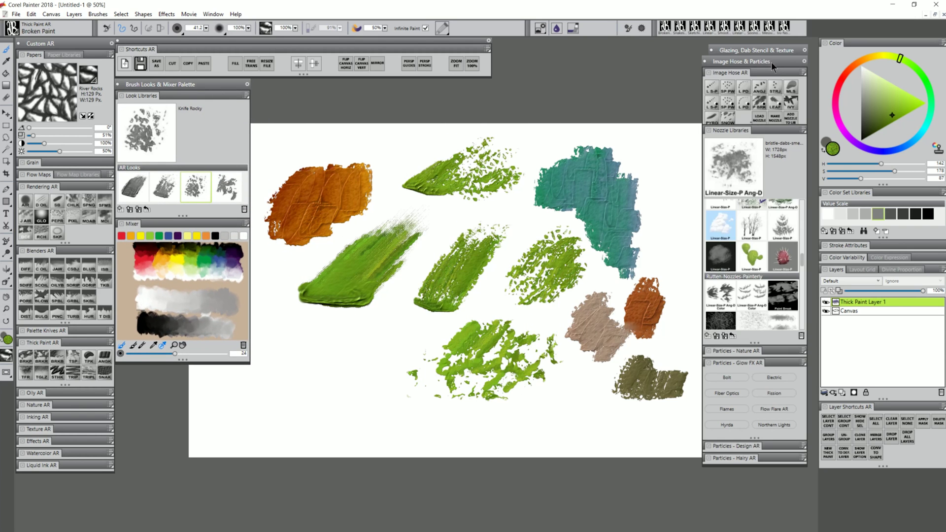